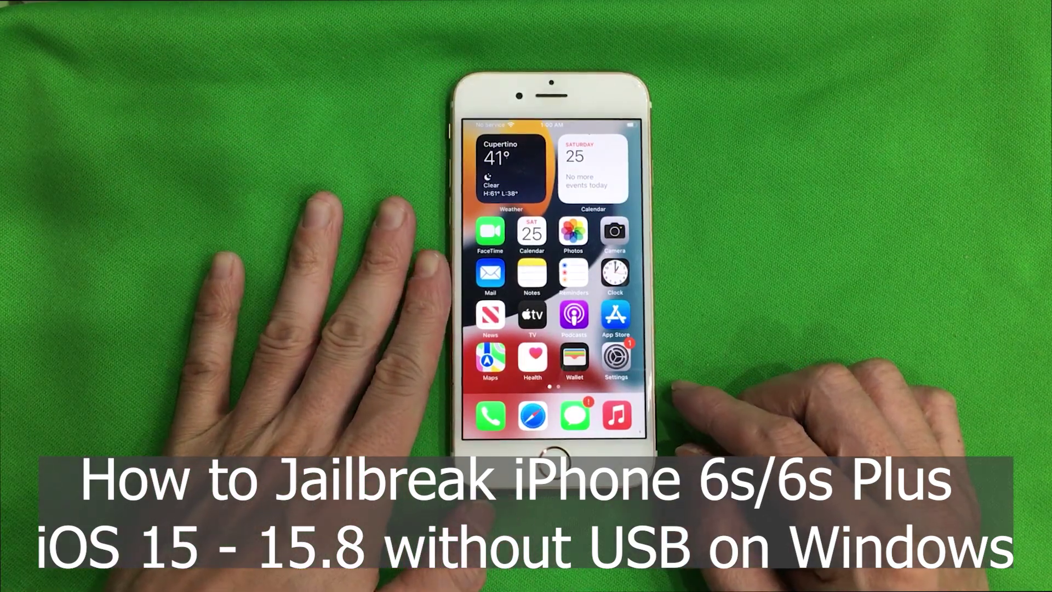
Check the phone's General settings, then lock and unlock it back to the home screen.
{"action": "left_click", "coordinate": [610, 356]}
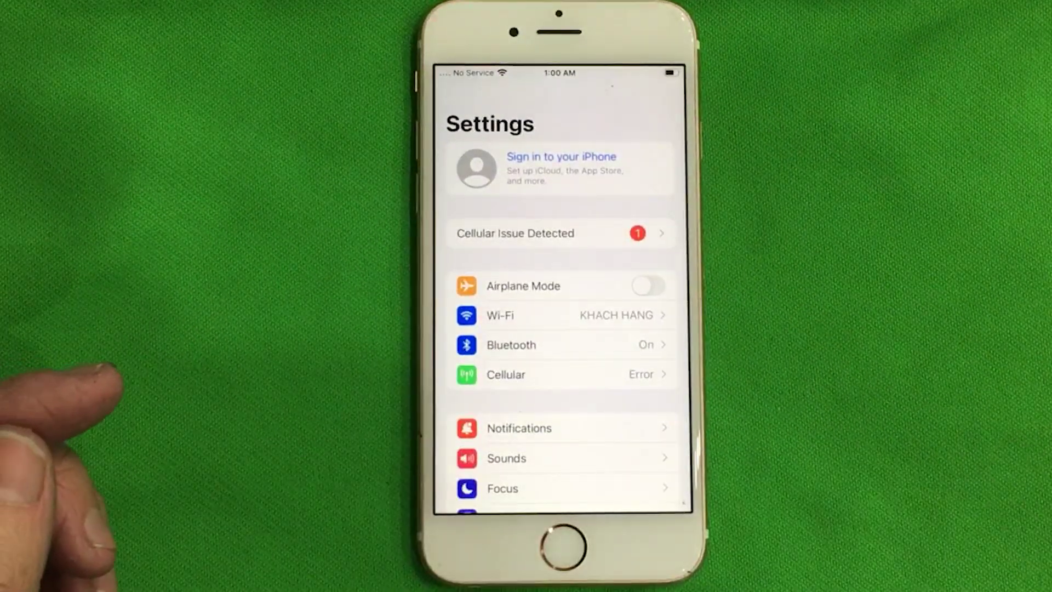
{"action": "scroll", "coordinate": [646, 395], "scroll_direction": "down", "scroll_amount": 5}
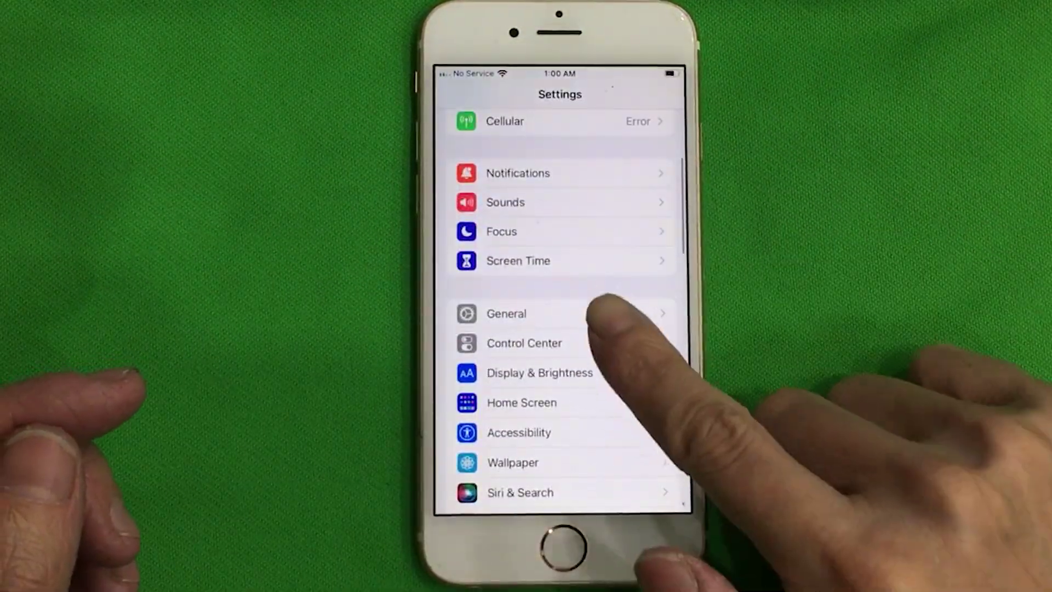
{"action": "left_click", "coordinate": [602, 313]}
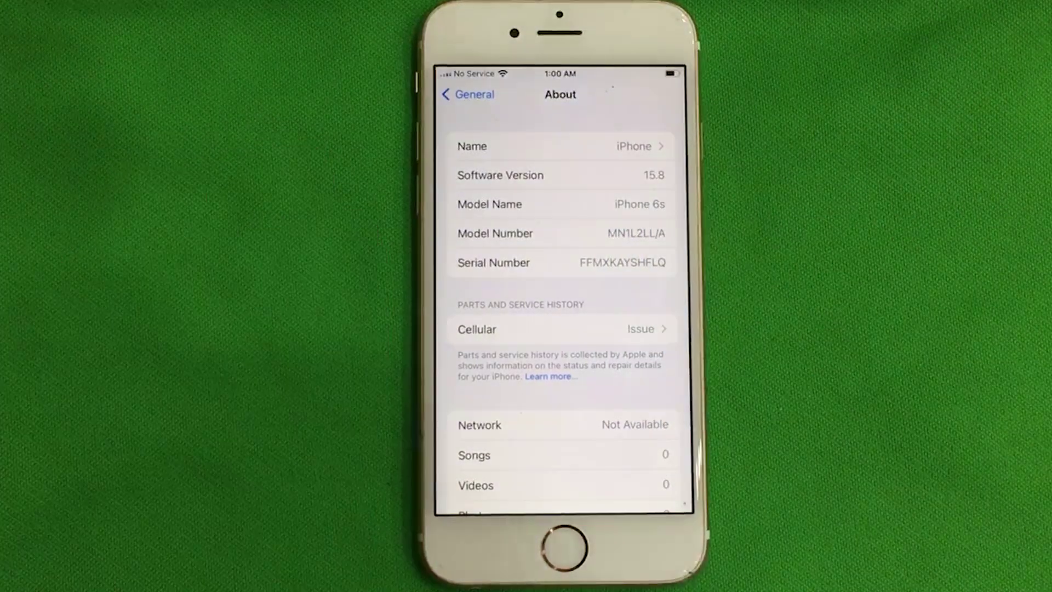
{"action": "left_click", "coordinate": [562, 548]}
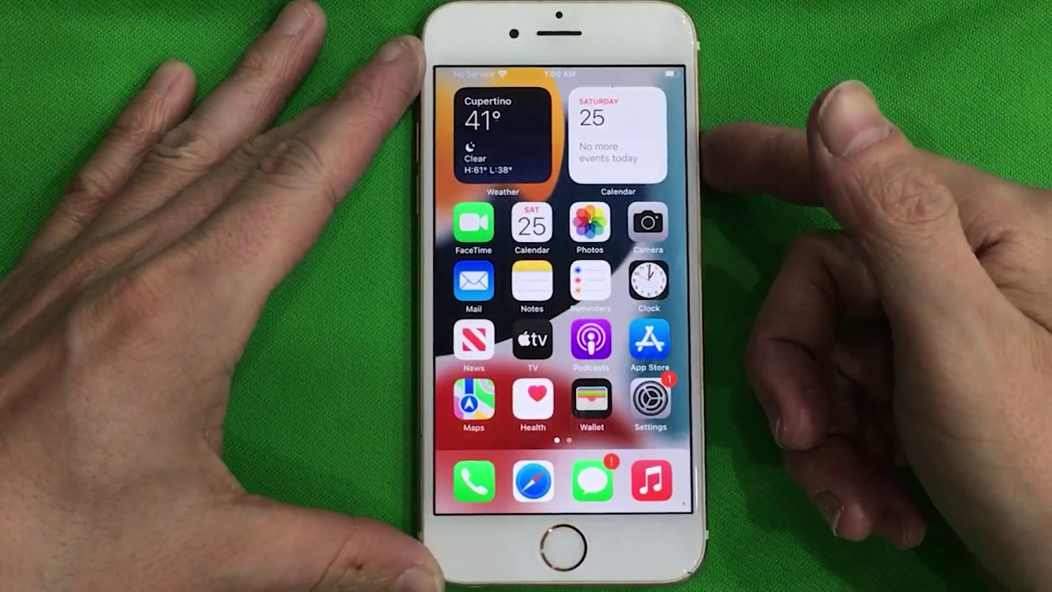
{"action": "left_click", "coordinate": [702, 143]}
{"action": "left_click", "coordinate": [702, 143]}
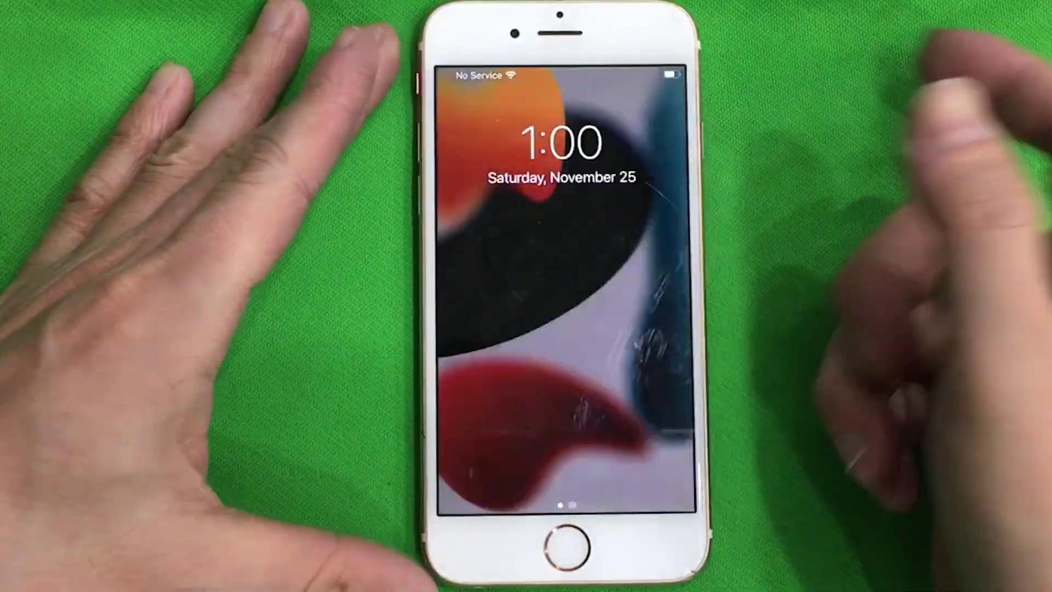
{"action": "left_click", "coordinate": [567, 544]}
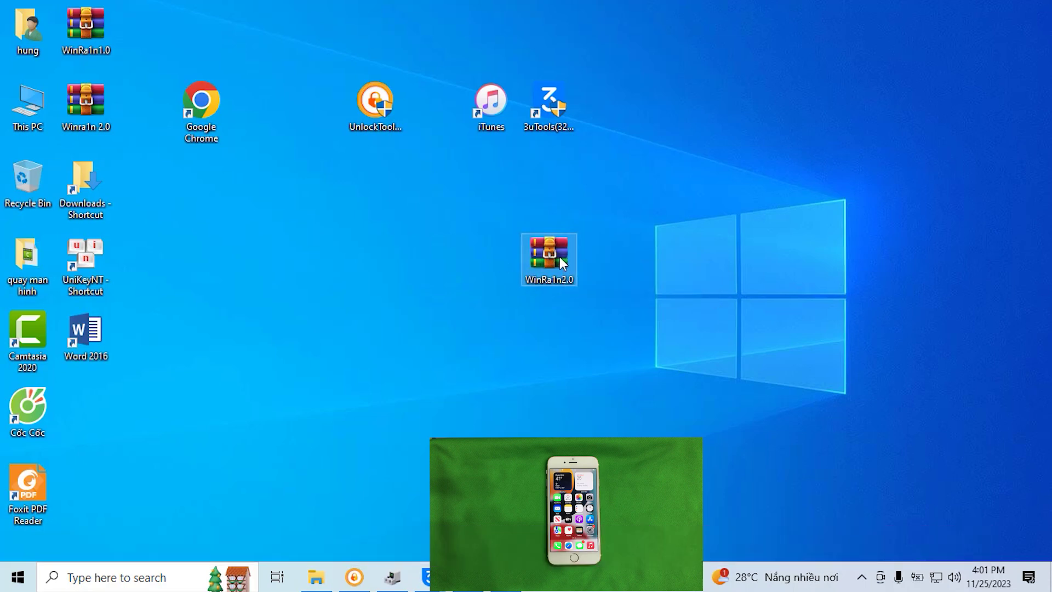
Create a desktop folder named 'New folder' and drag the WinRa1n2.0 zip into it.
{"action": "right_click", "coordinate": [707, 170]}
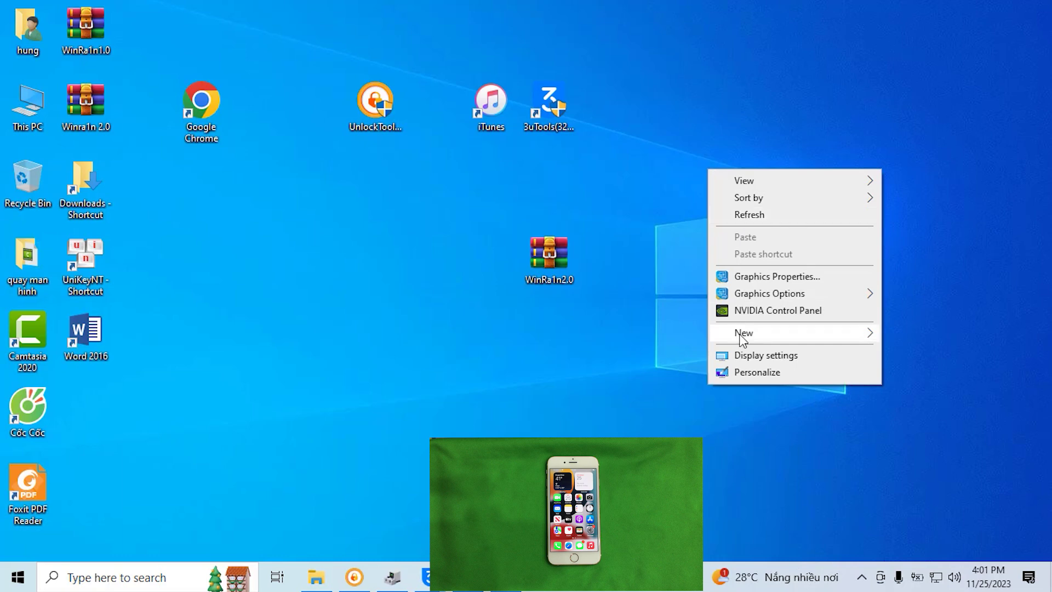
{"action": "mouse_move", "coordinate": [740, 334]}
{"action": "left_click", "coordinate": [641, 335]}
{"action": "left_click", "coordinate": [743, 269]}
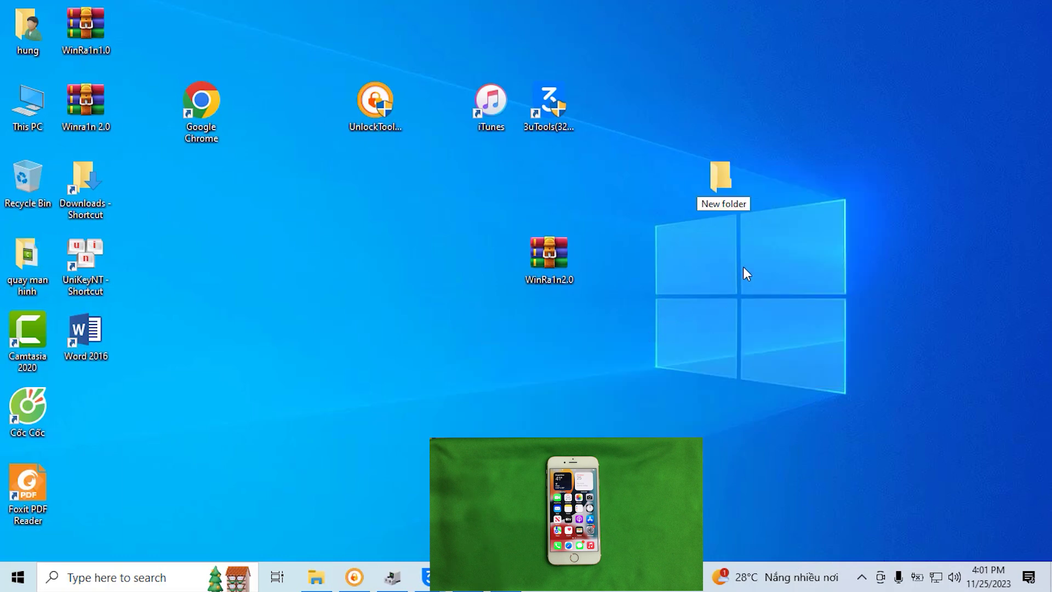
{"action": "left_click", "coordinate": [548, 255]}
{"action": "left_click_drag", "start_coordinate": [543, 255], "coordinate": [718, 174]}
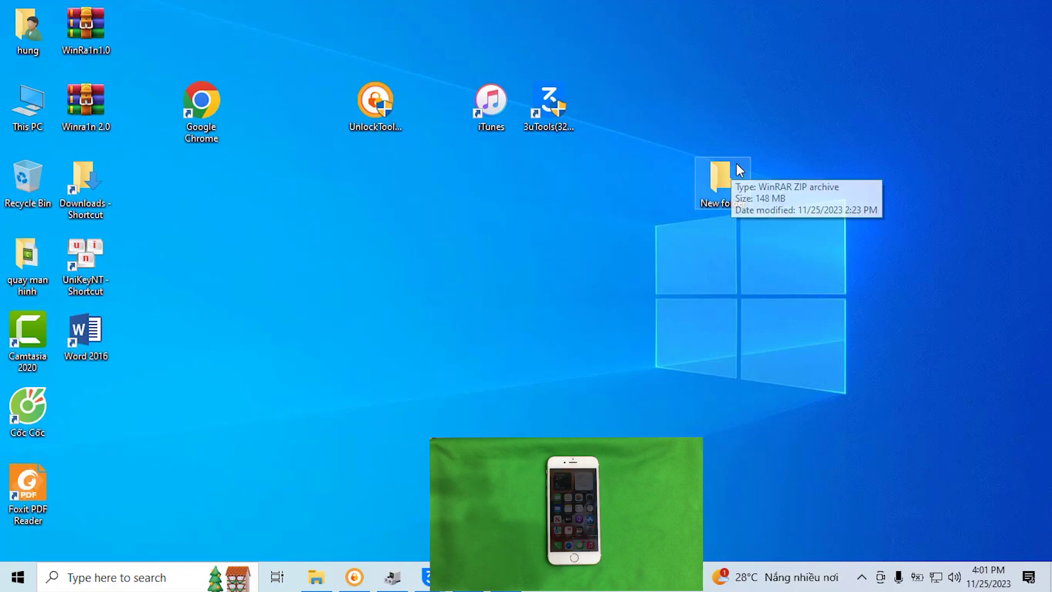
Open New folder to confirm WinRa1n2.0 is inside, minimize it, and reveal hidden tray icons.
{"action": "double_click", "coordinate": [729, 168]}
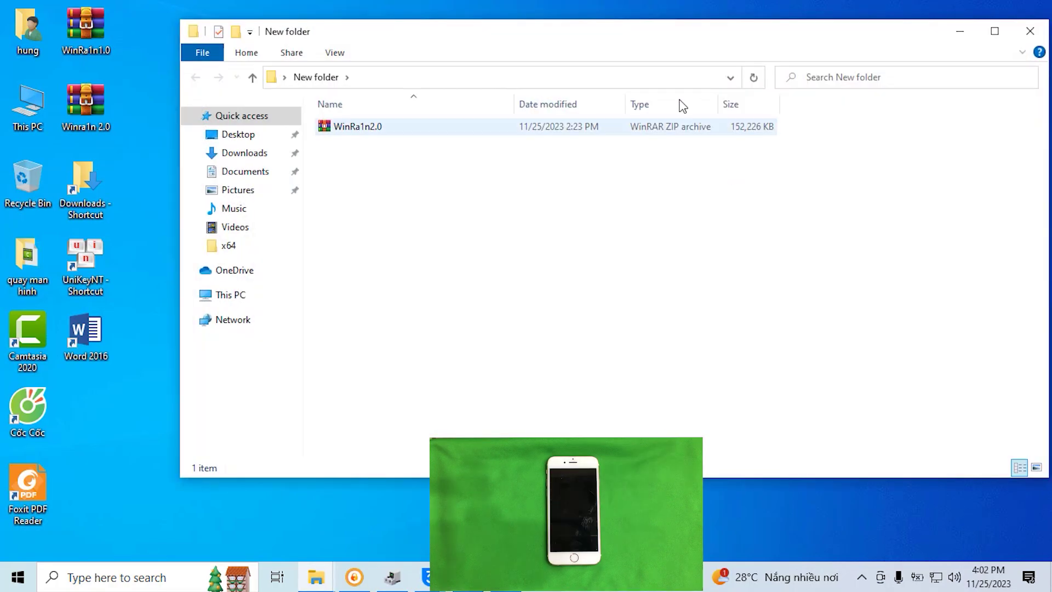
{"action": "left_click", "coordinate": [376, 125]}
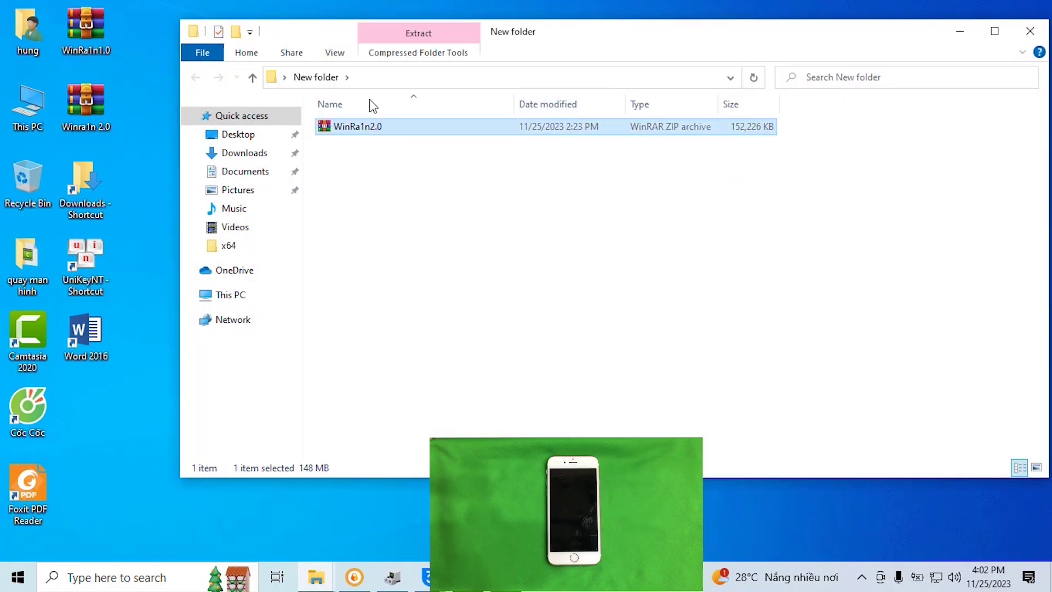
{"action": "left_click", "coordinate": [959, 31]}
{"action": "left_click", "coordinate": [861, 579]}
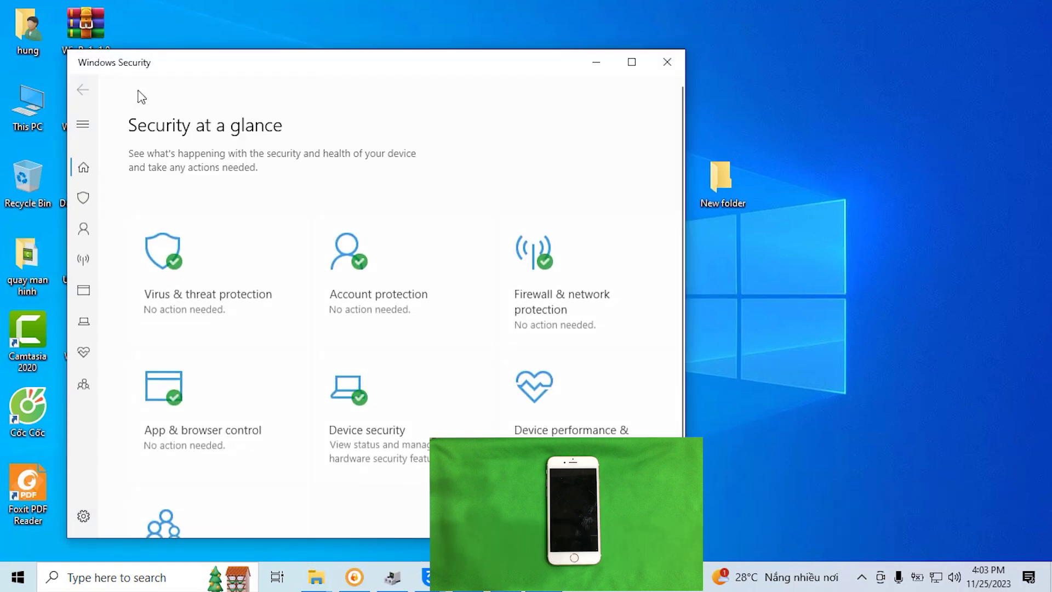
Close Windows Security, relaunch it by searching 'security', and go to Virus & threat protection.
{"action": "left_click", "coordinate": [680, 64]}
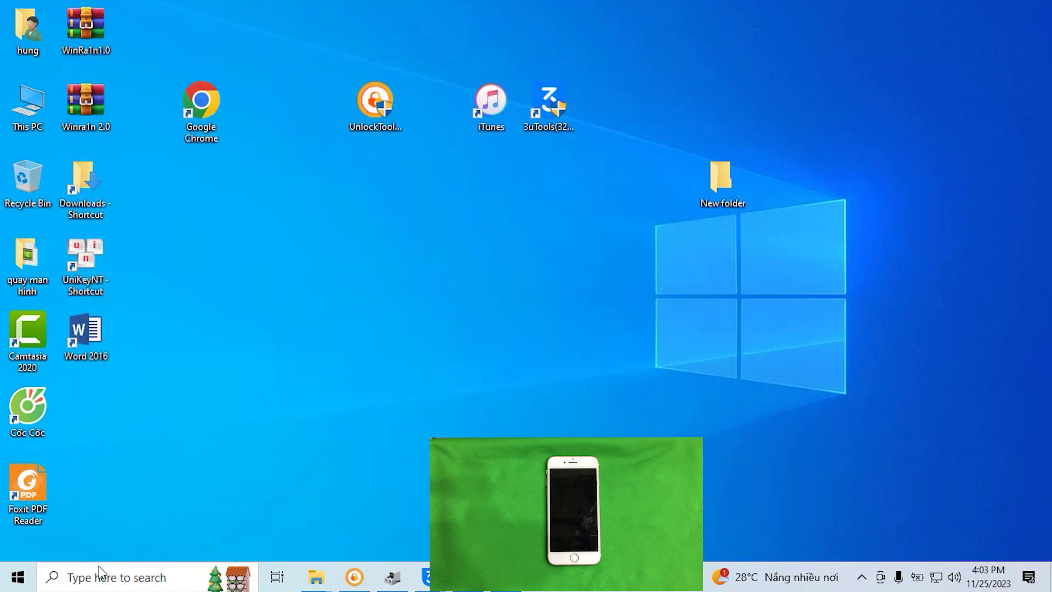
{"action": "left_click", "coordinate": [115, 575]}
{"action": "type", "text": "s"}
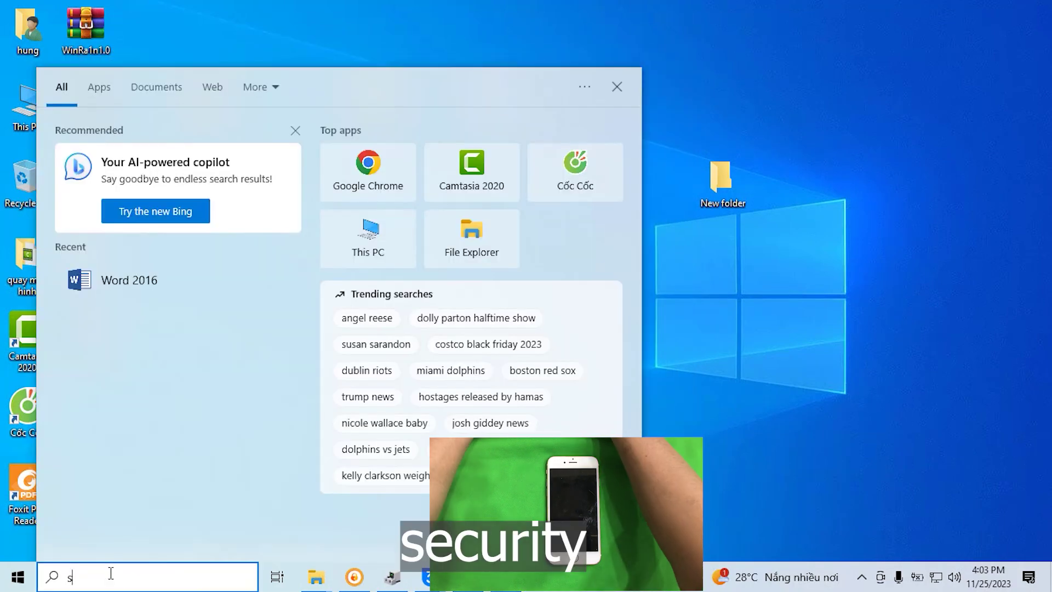
{"action": "type", "text": "ecurity"}
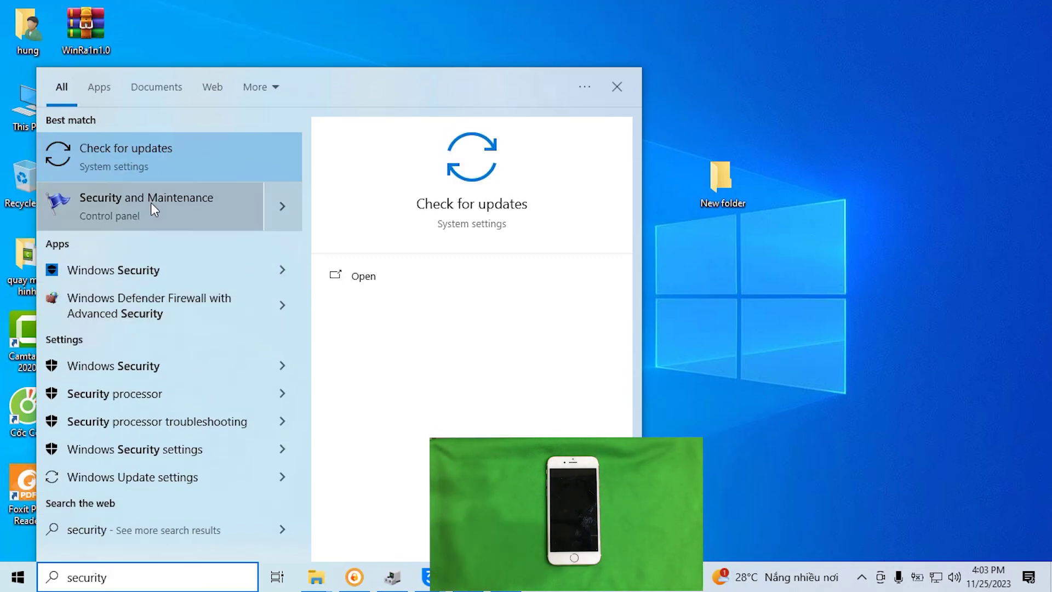
{"action": "left_click", "coordinate": [124, 271]}
{"action": "left_click", "coordinate": [200, 289]}
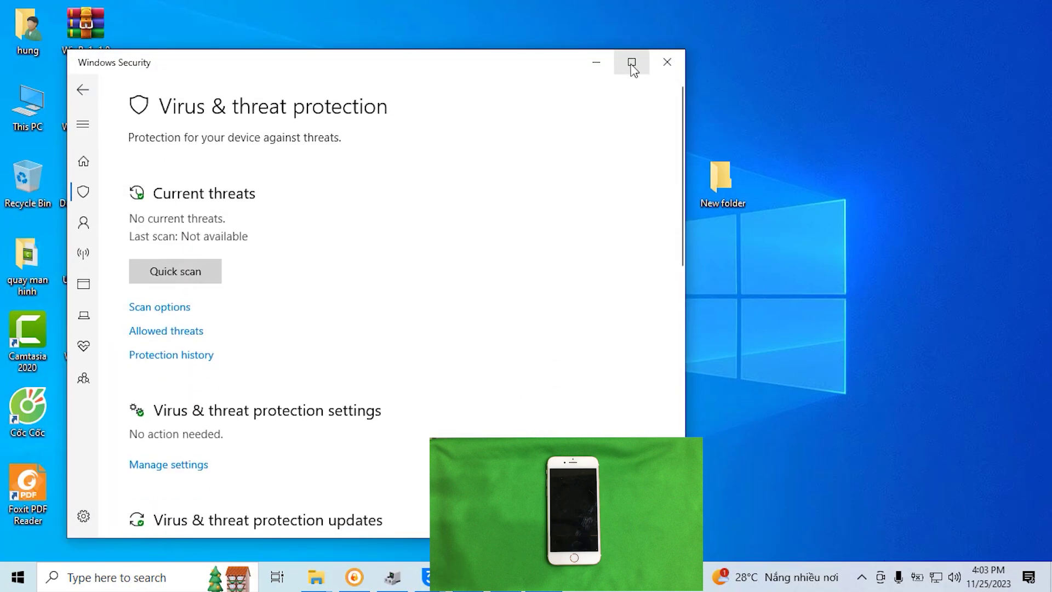
Maximize Windows Security and turn off Cloud-delivered protection, Automatic sample submission and Tamper Protection.
{"action": "left_click", "coordinate": [631, 62]}
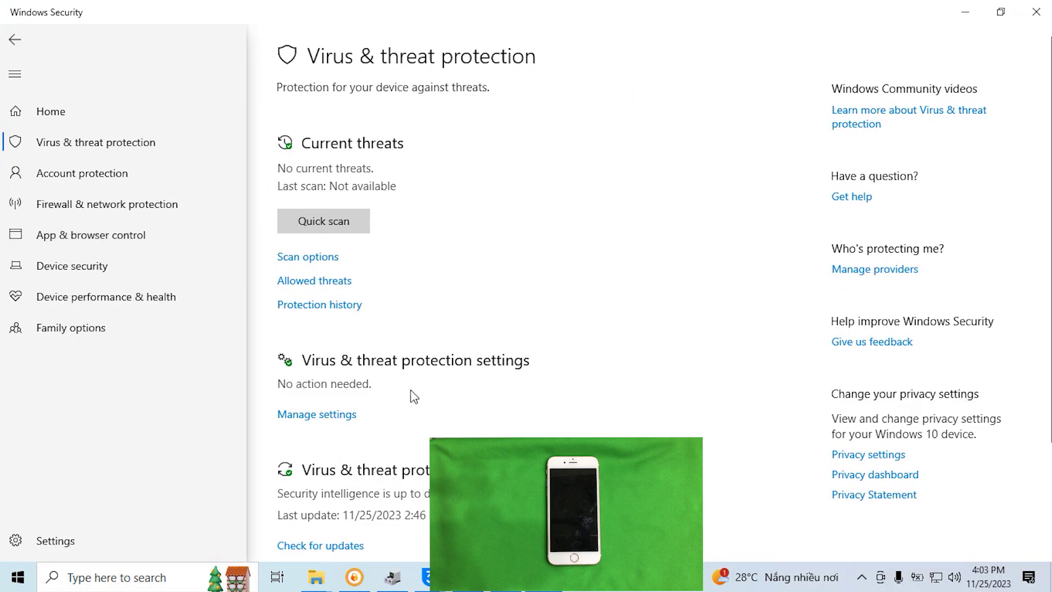
{"action": "scroll", "coordinate": [265, 423], "scroll_direction": "down", "scroll_amount": 3}
{"action": "left_click", "coordinate": [338, 336]}
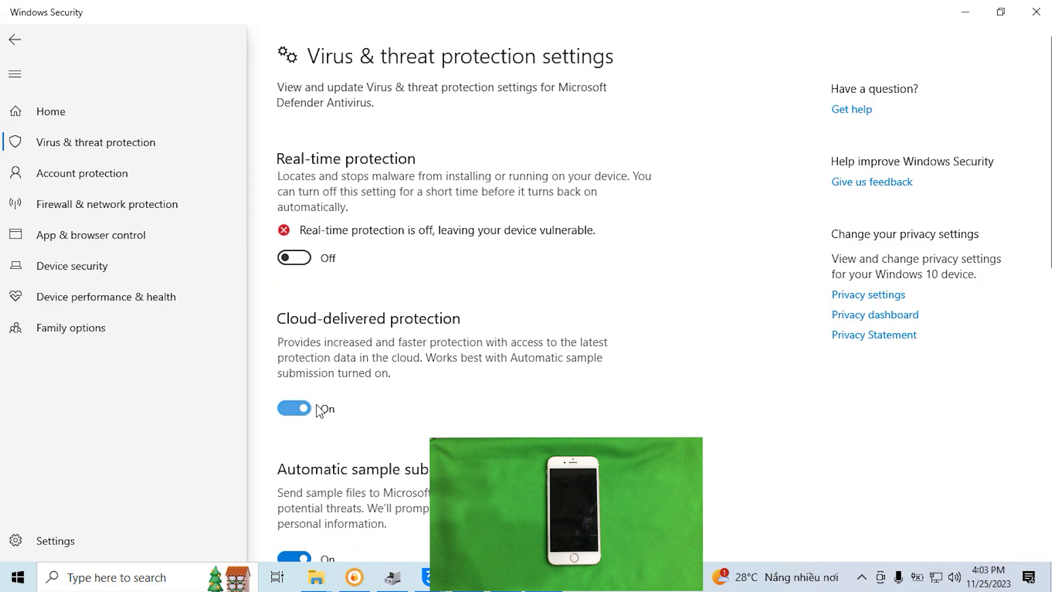
{"action": "left_click", "coordinate": [299, 412]}
{"action": "scroll", "coordinate": [611, 352], "scroll_direction": "down", "scroll_amount": 5}
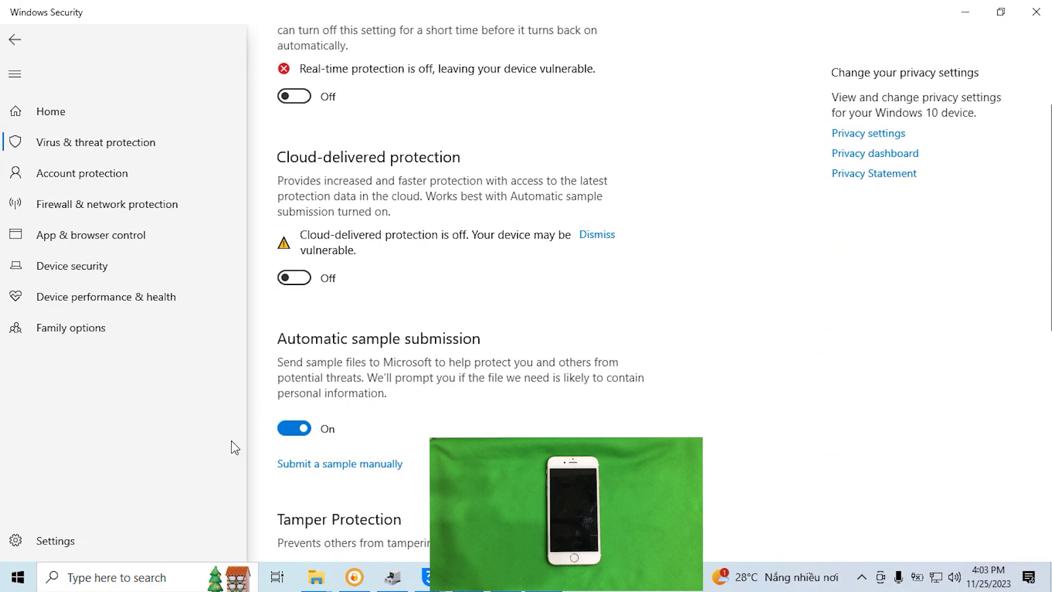
{"action": "left_click", "coordinate": [304, 430]}
{"action": "scroll", "coordinate": [500, 363], "scroll_direction": "down", "scroll_amount": 4}
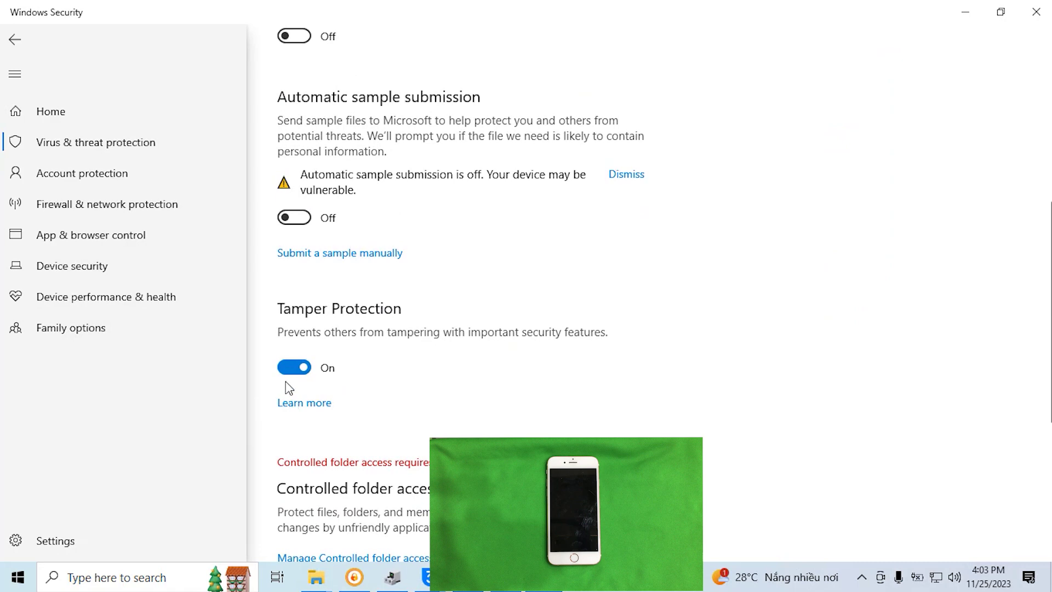
{"action": "left_click", "coordinate": [294, 365]}
{"action": "scroll", "coordinate": [797, 241], "scroll_direction": "down", "scroll_amount": 5}
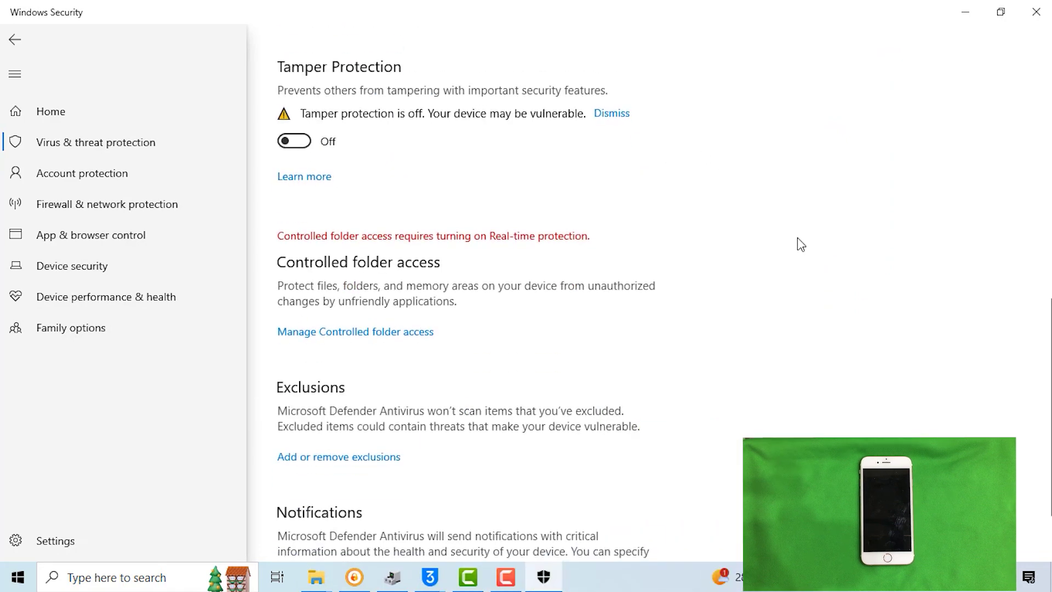
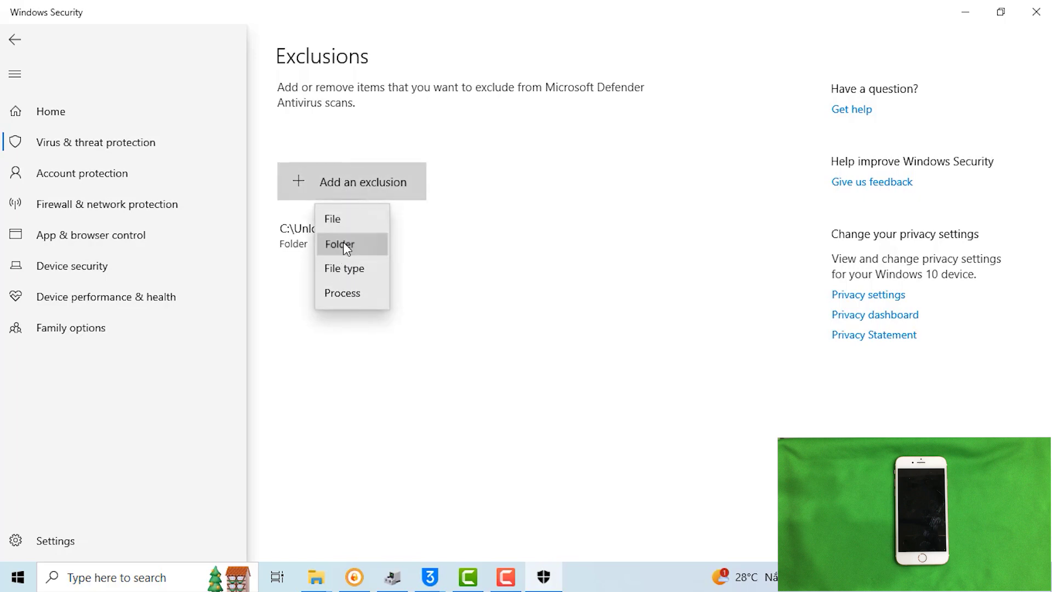
Add the Desktop's New folder as a Defender folder exclusion, then minimize Windows Security.
{"action": "left_click", "coordinate": [346, 248]}
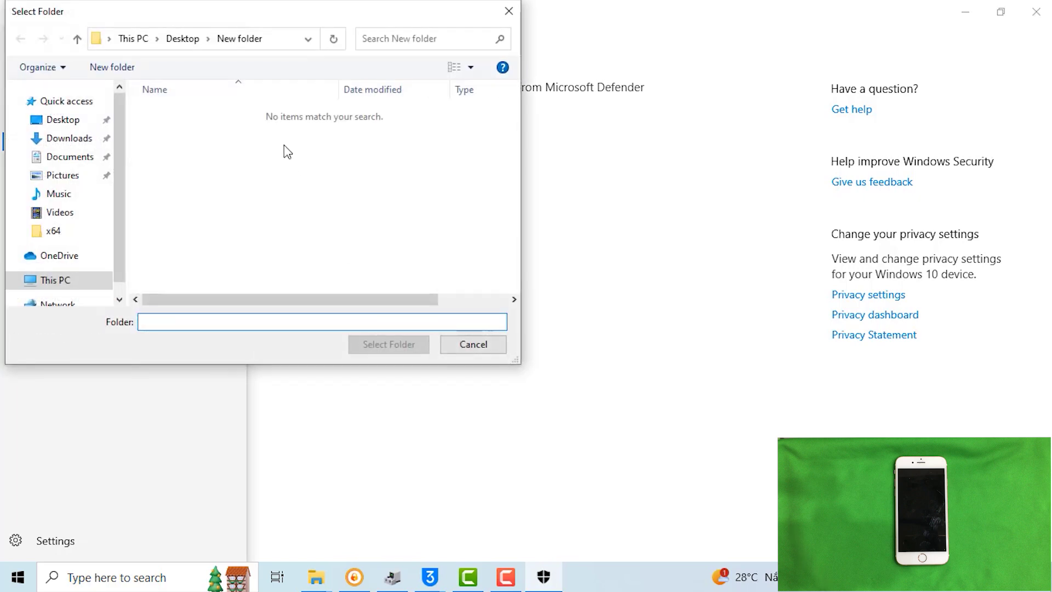
{"action": "left_click", "coordinate": [64, 121]}
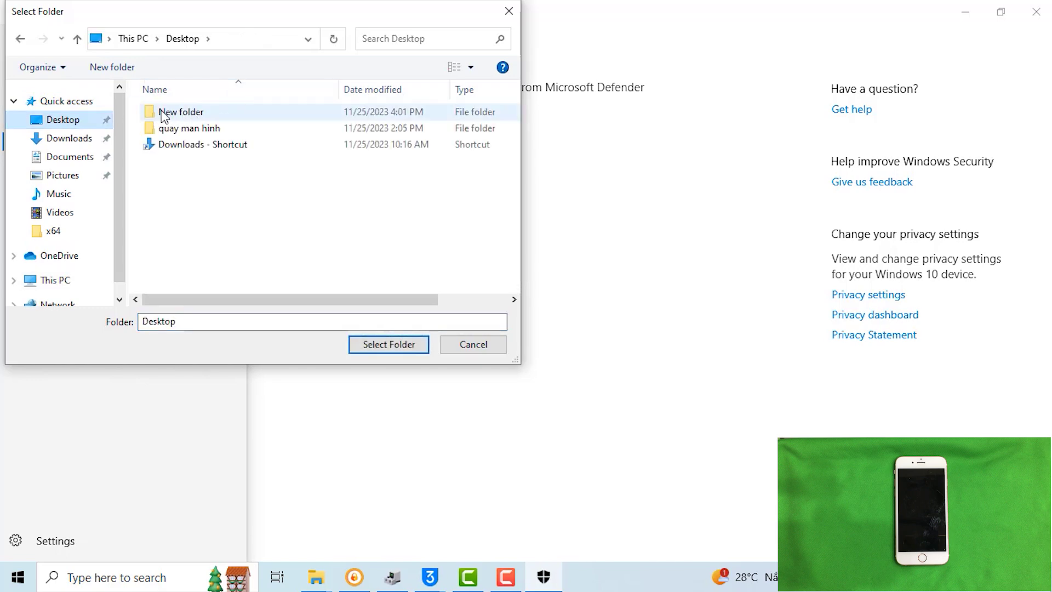
{"action": "left_click", "coordinate": [178, 113]}
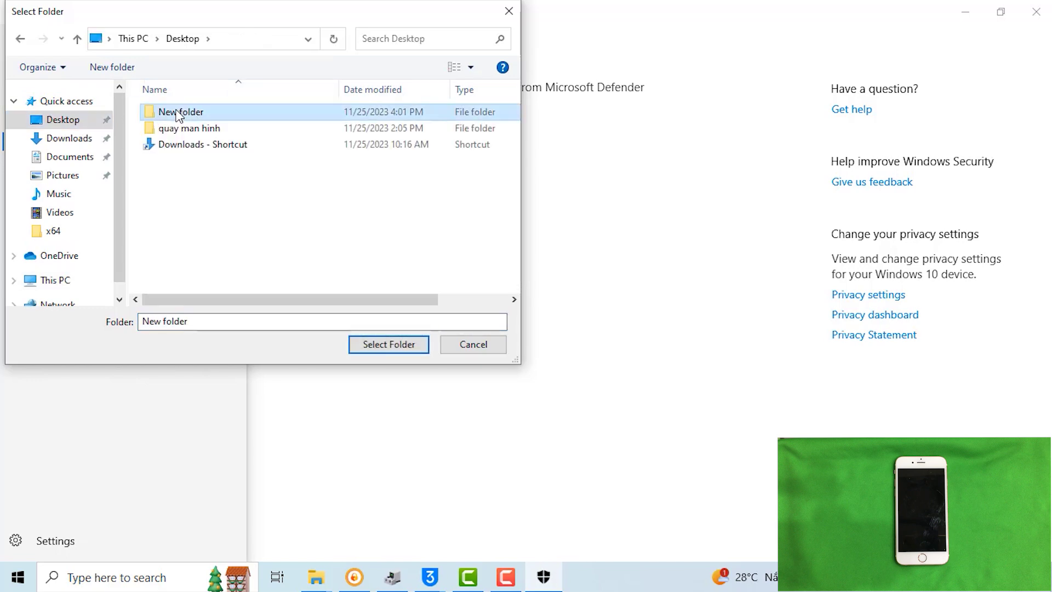
{"action": "left_click", "coordinate": [380, 345]}
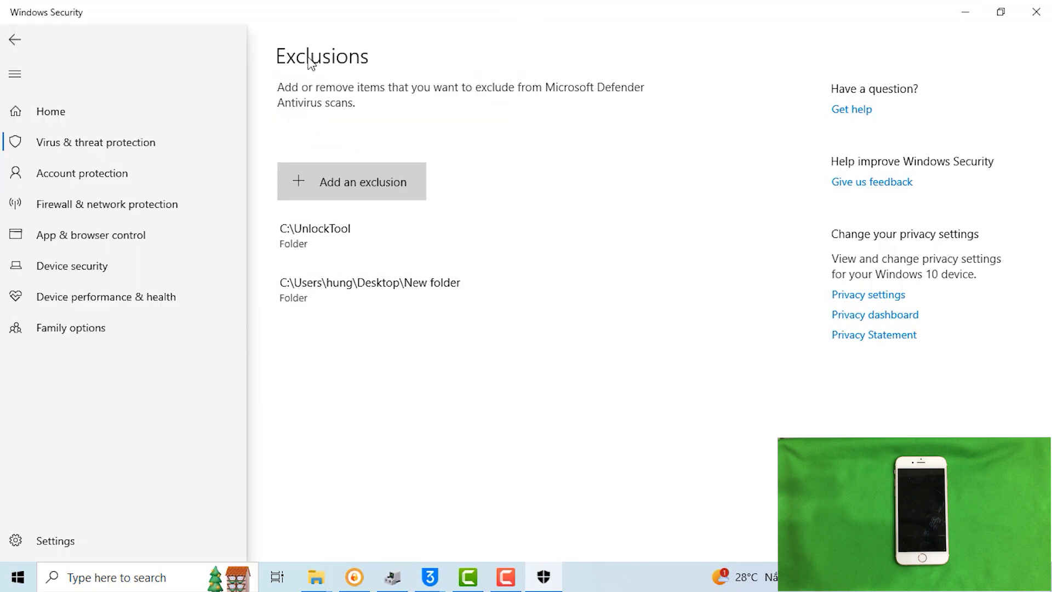
{"action": "left_click", "coordinate": [961, 7]}
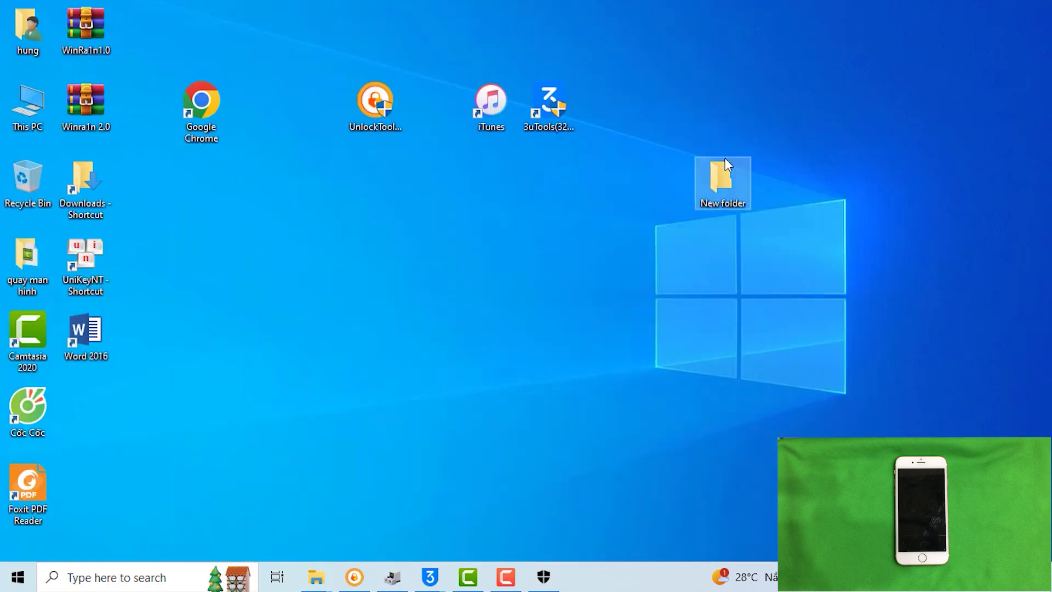
Open New folder and extract the WinRa1n2.0 archive there, entering the archive password.
{"action": "double_click", "coordinate": [725, 179]}
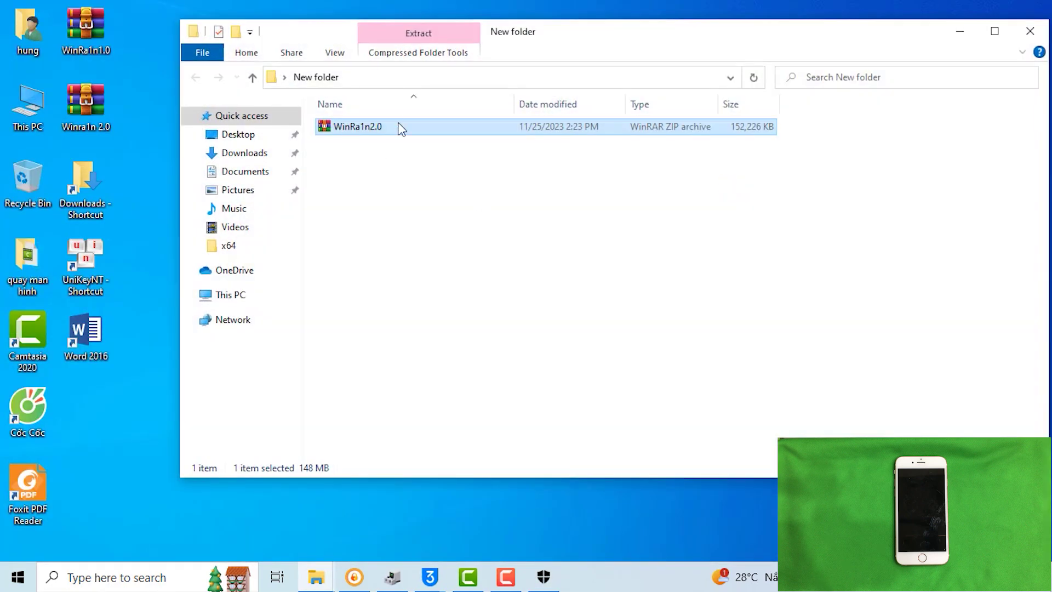
{"action": "right_click", "coordinate": [402, 129]}
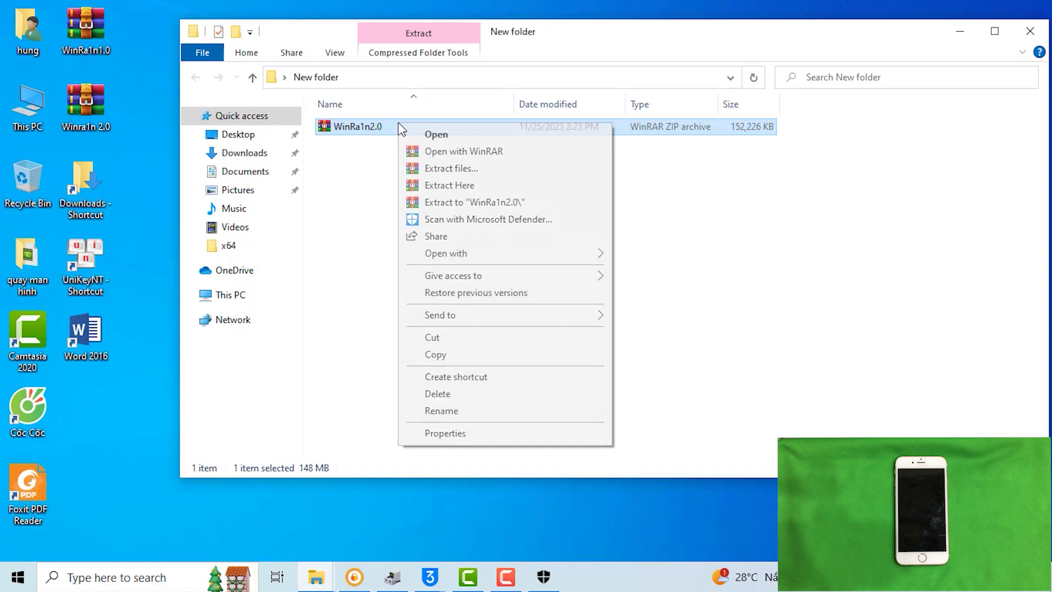
{"action": "left_click", "coordinate": [449, 185]}
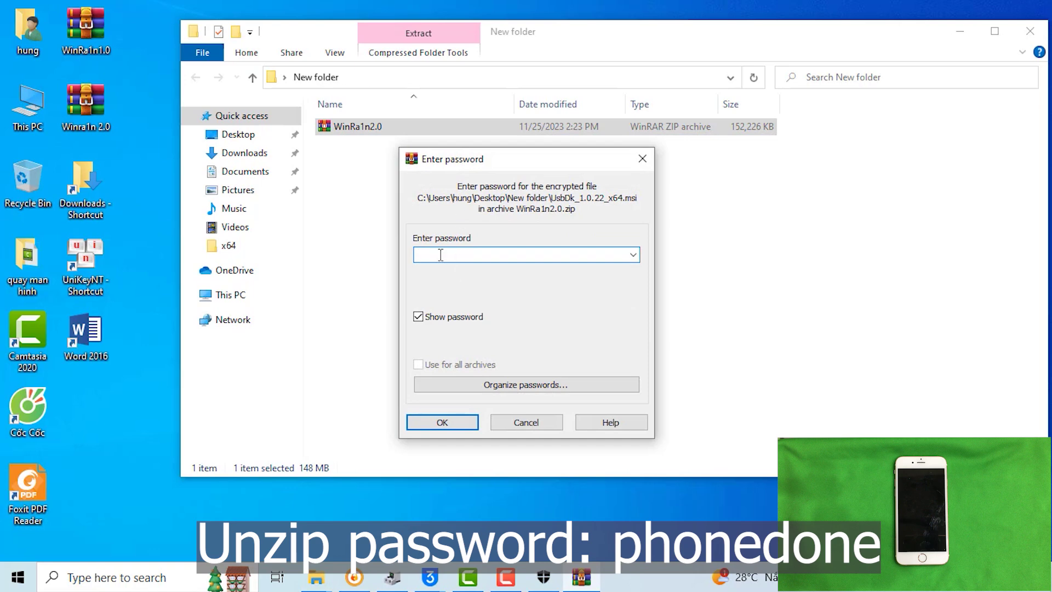
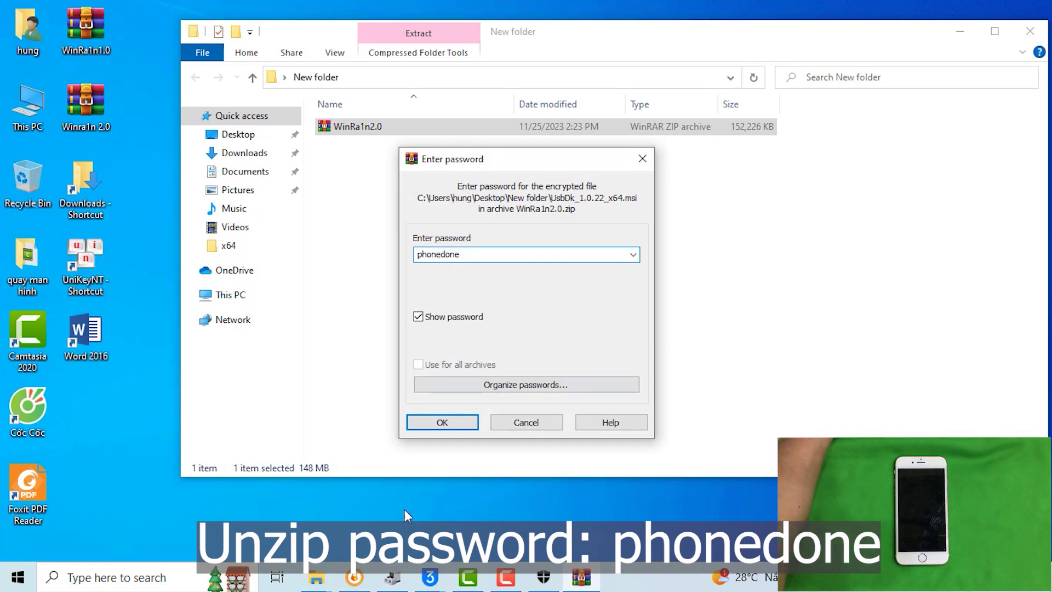
{"action": "left_click", "coordinate": [451, 424]}
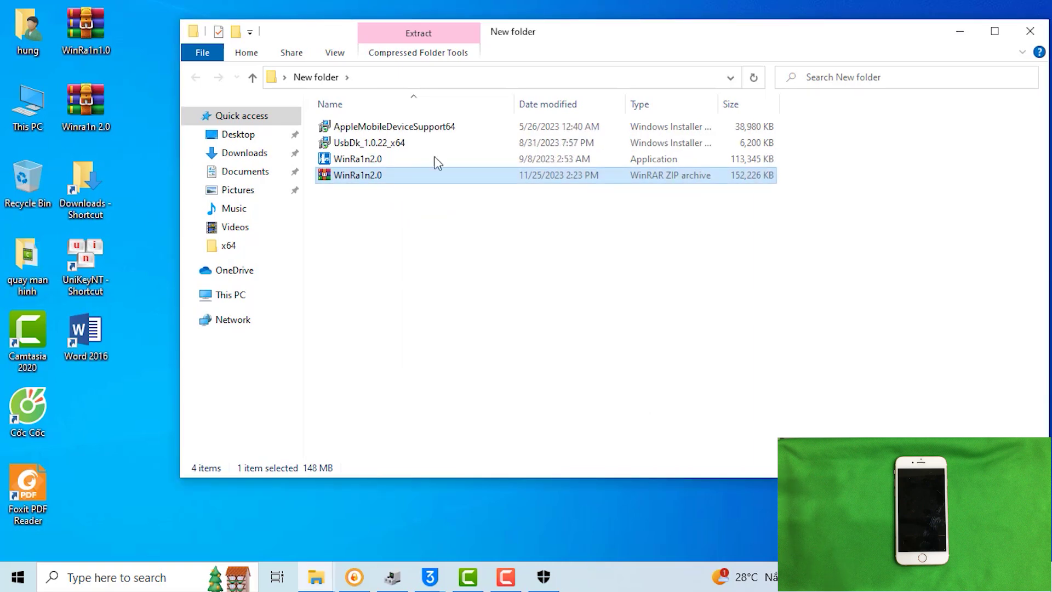
{"action": "left_click_drag", "start_coordinate": [575, 40], "coordinate": [545, 101]}
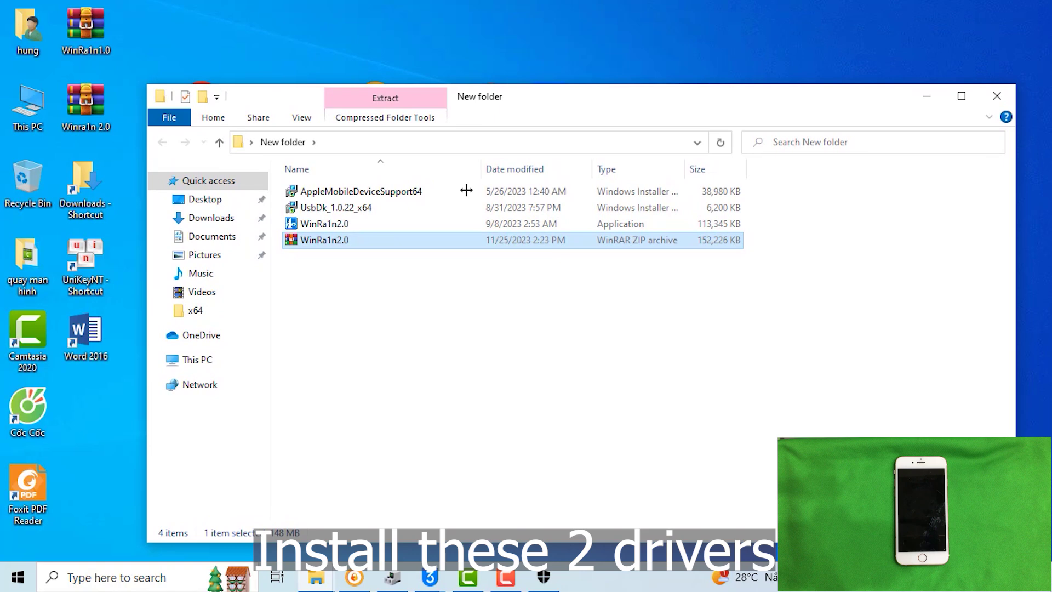
{"action": "double_click", "coordinate": [355, 193]}
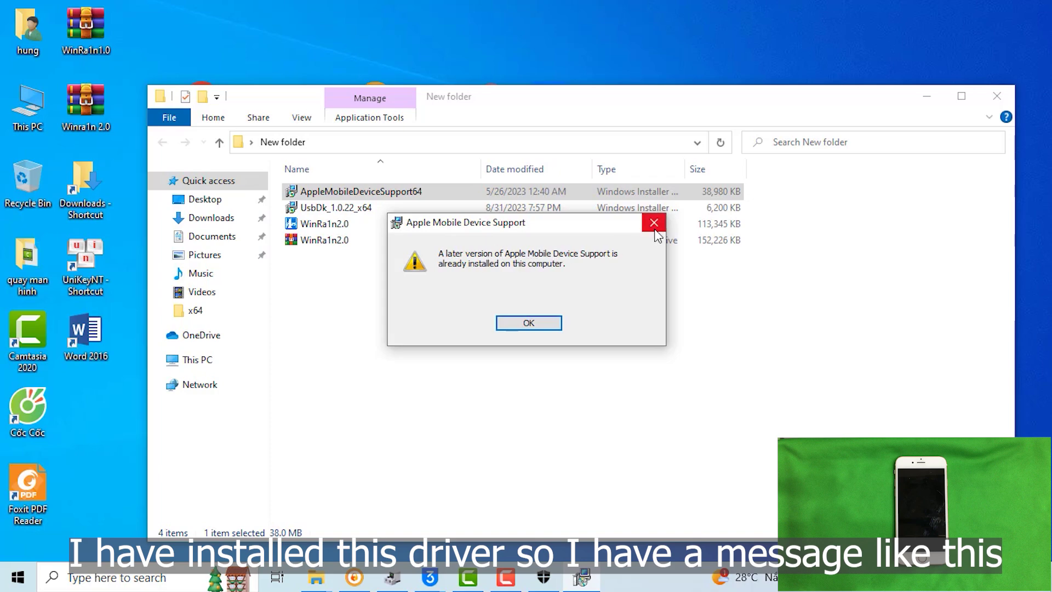
{"action": "left_click", "coordinate": [527, 324]}
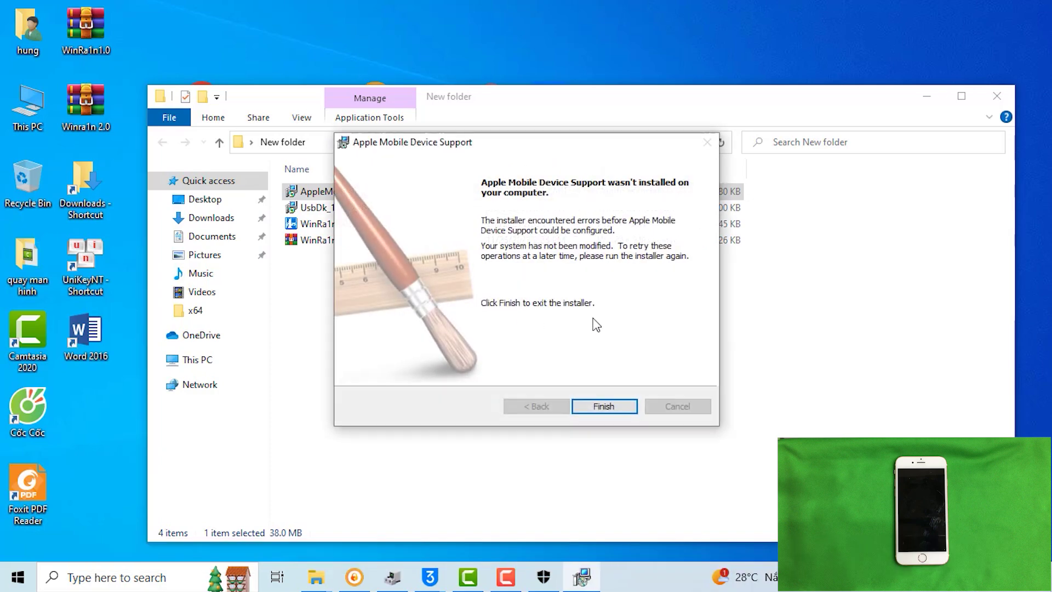
{"action": "left_click", "coordinate": [601, 406]}
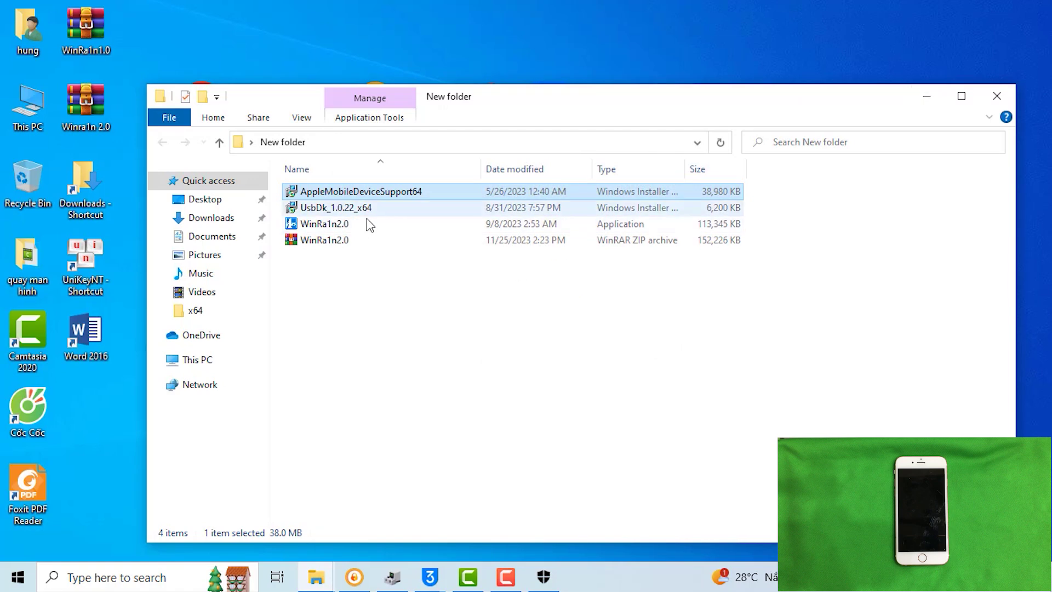
Run the UsbDk_1.0.22_x64 installer twice, dismissing the Windows Installer package error each time.
{"action": "double_click", "coordinate": [334, 208]}
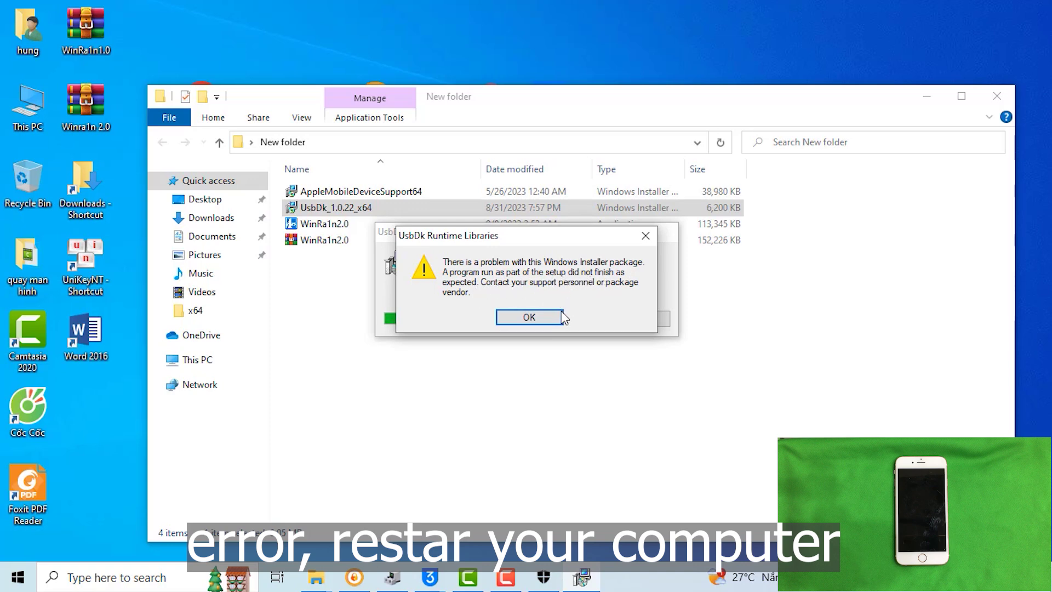
{"action": "left_click", "coordinate": [529, 317]}
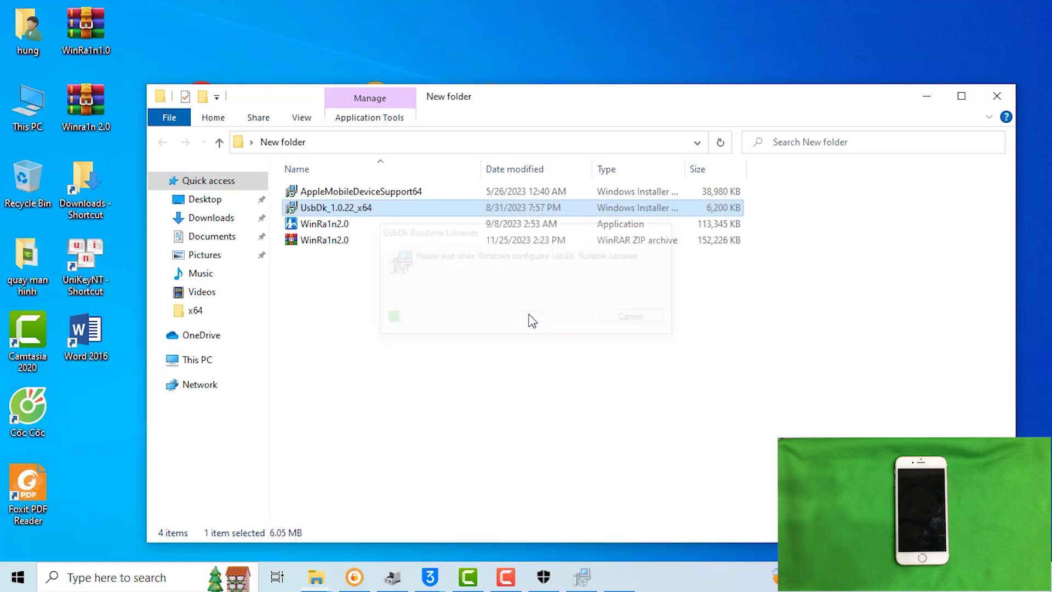
{"action": "double_click", "coordinate": [333, 208]}
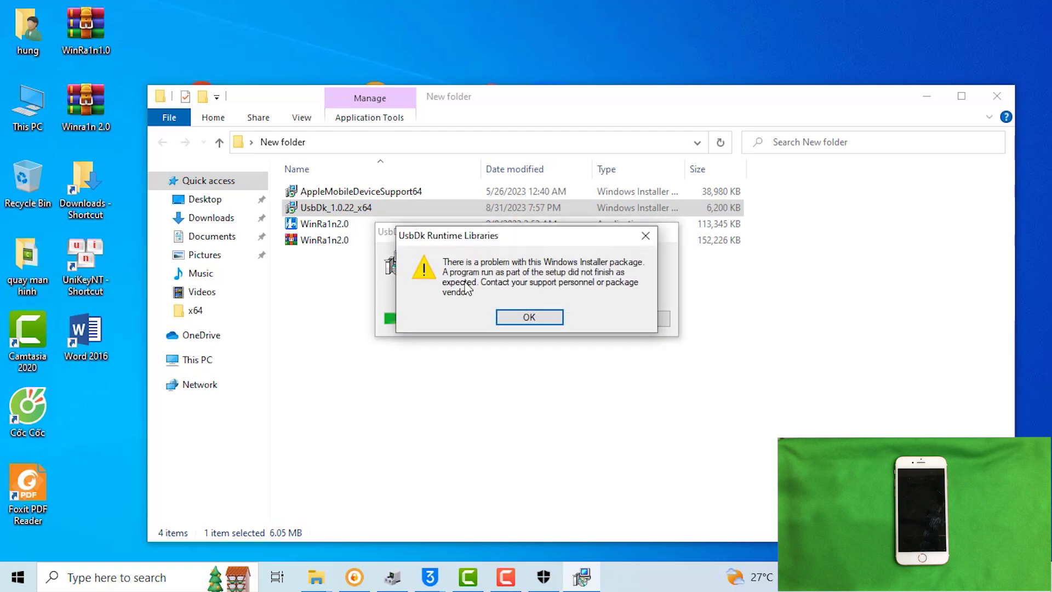
{"action": "left_click", "coordinate": [529, 317]}
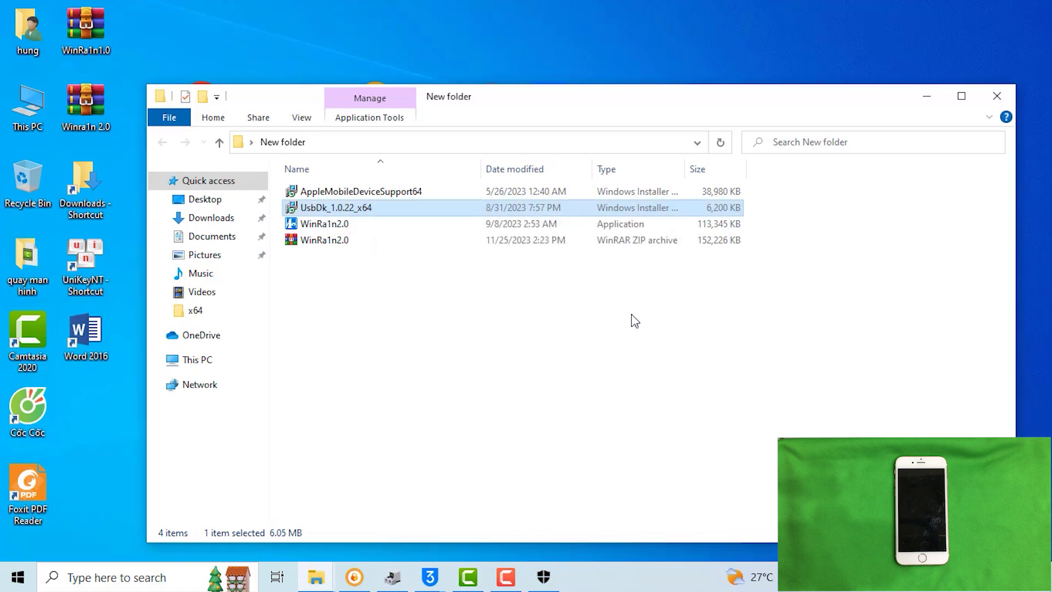
Close the New folder window and restart the computer from the Start menu's Power options.
{"action": "left_click", "coordinate": [994, 98]}
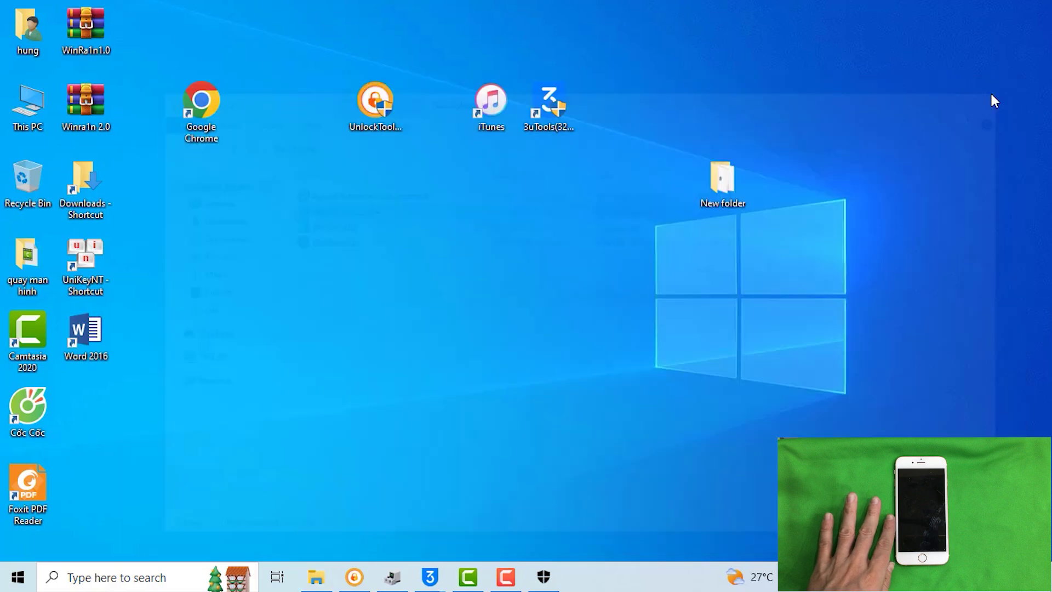
{"action": "left_click", "coordinate": [9, 578]}
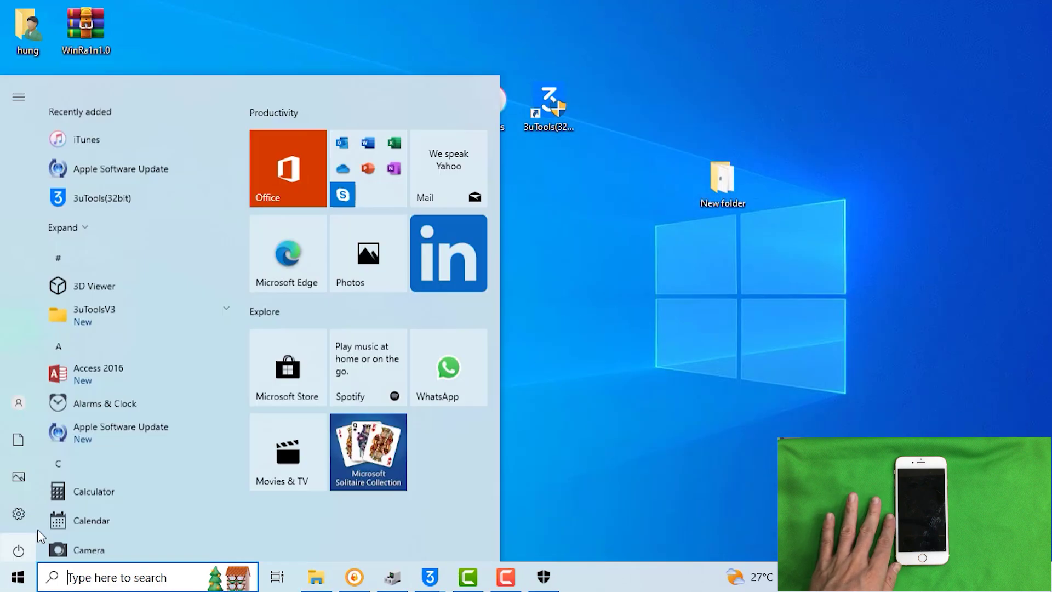
{"action": "mouse_move", "coordinate": [21, 543]}
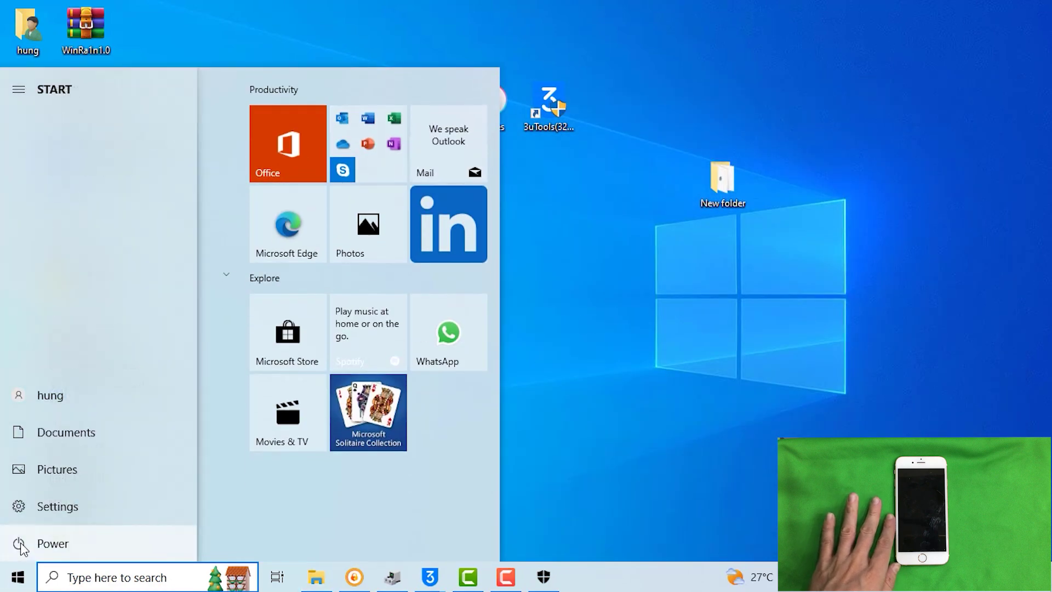
{"action": "left_click", "coordinate": [47, 542]}
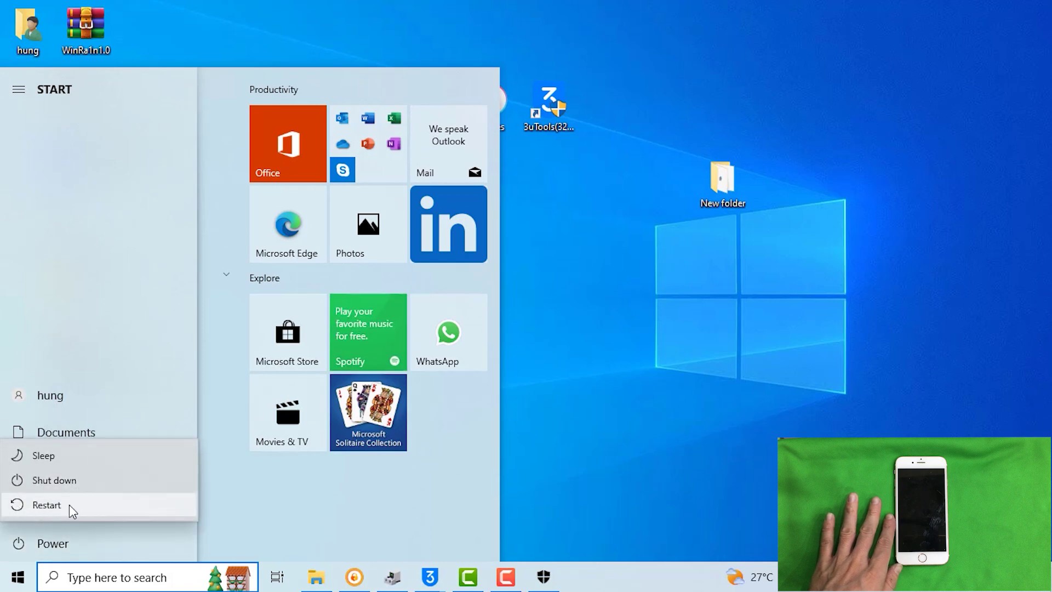
{"action": "left_click", "coordinate": [46, 504]}
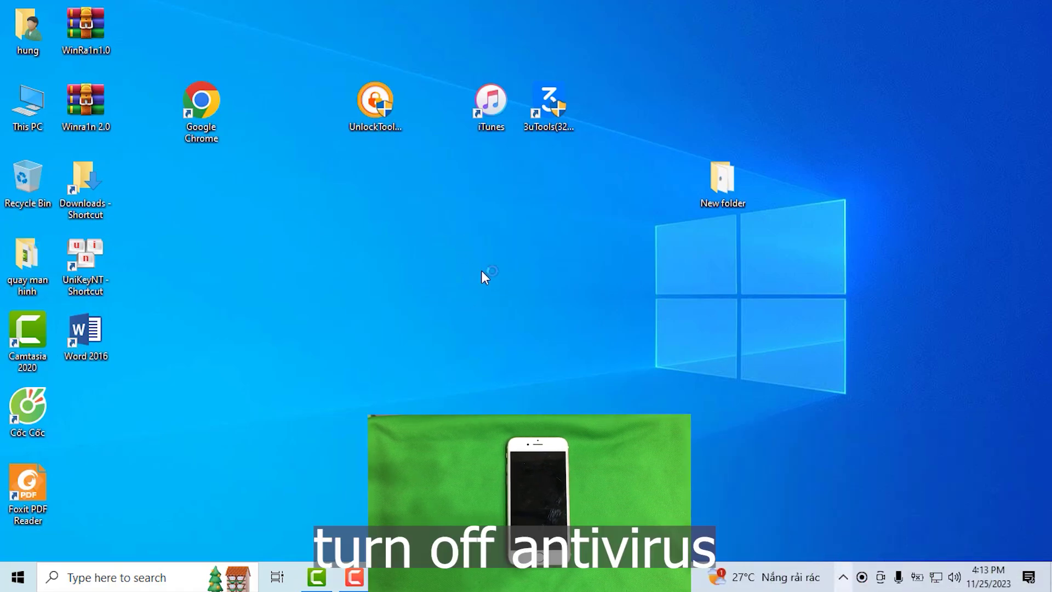
Refresh the desktop and open Windows Security's Virus & threat protection settings from the tray.
{"action": "right_click", "coordinate": [462, 248]}
{"action": "left_click", "coordinate": [493, 283]}
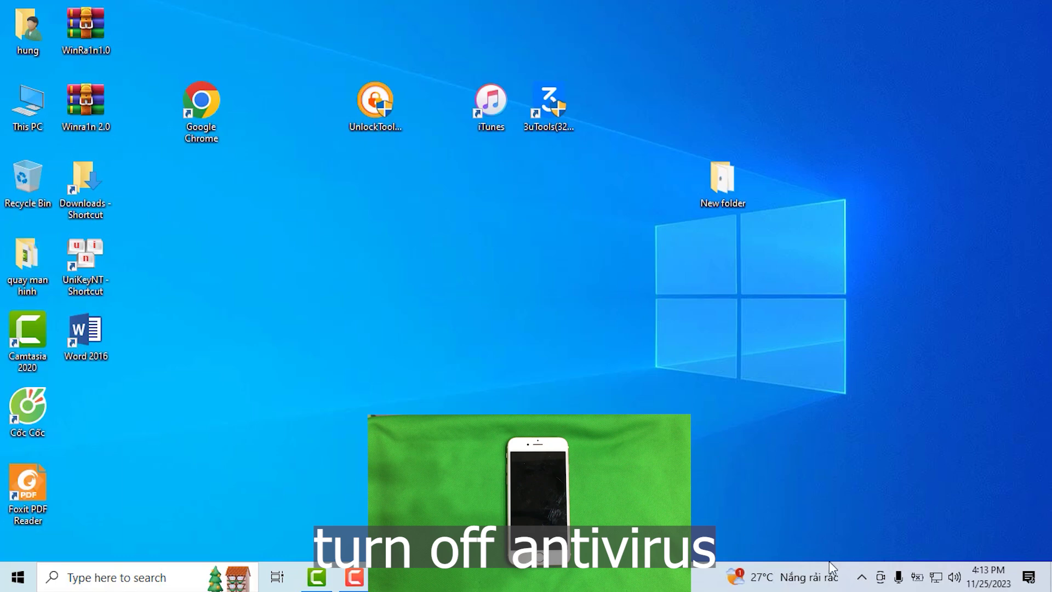
{"action": "left_click", "coordinate": [861, 576]}
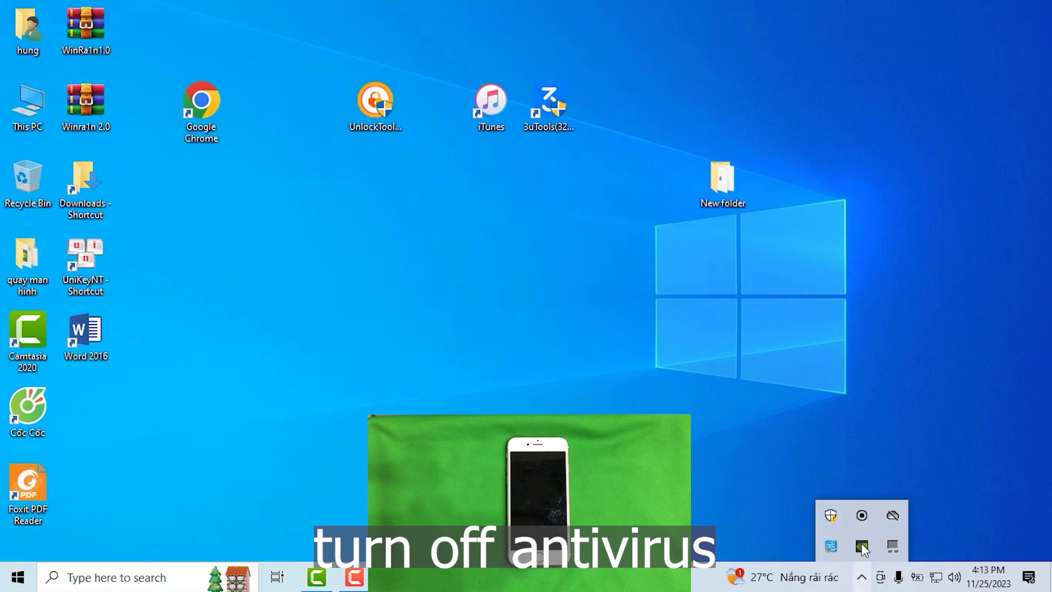
{"action": "left_click", "coordinate": [831, 515]}
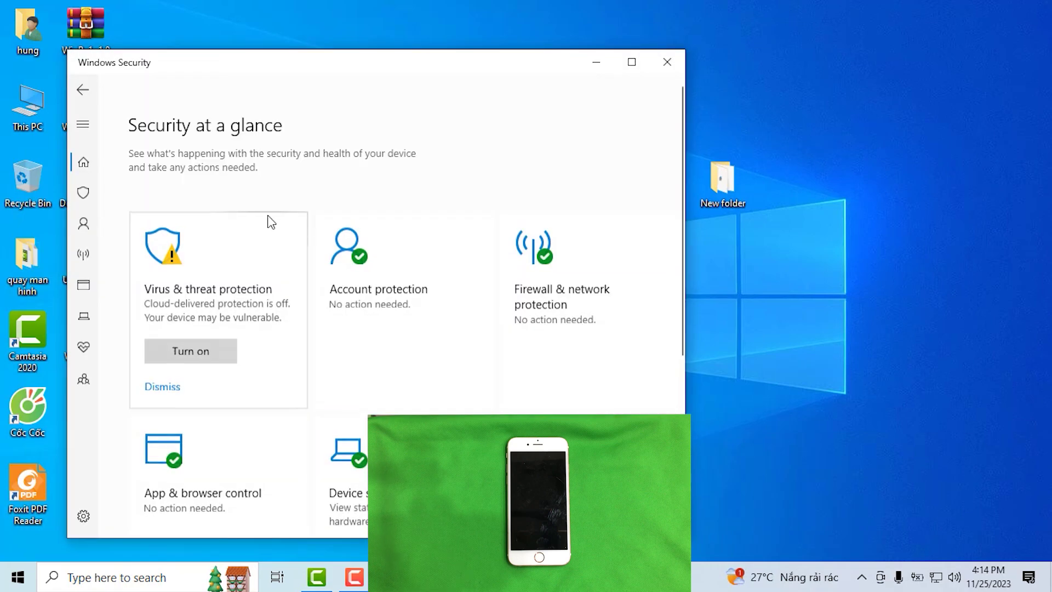
{"action": "left_click", "coordinate": [200, 294]}
{"action": "scroll", "coordinate": [203, 301], "scroll_direction": "down", "scroll_amount": 5}
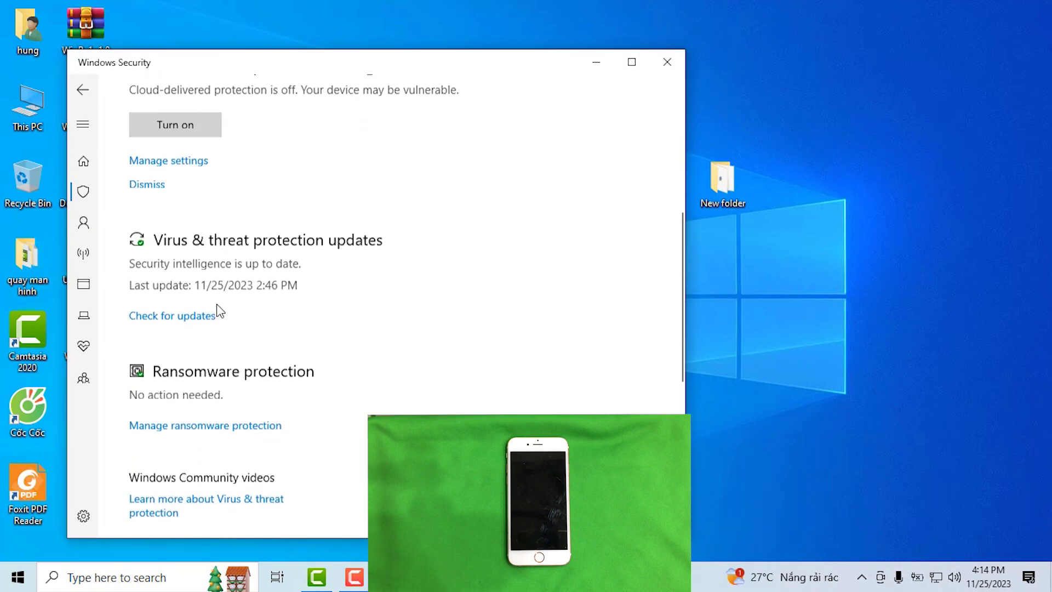
{"action": "left_click", "coordinate": [184, 159]}
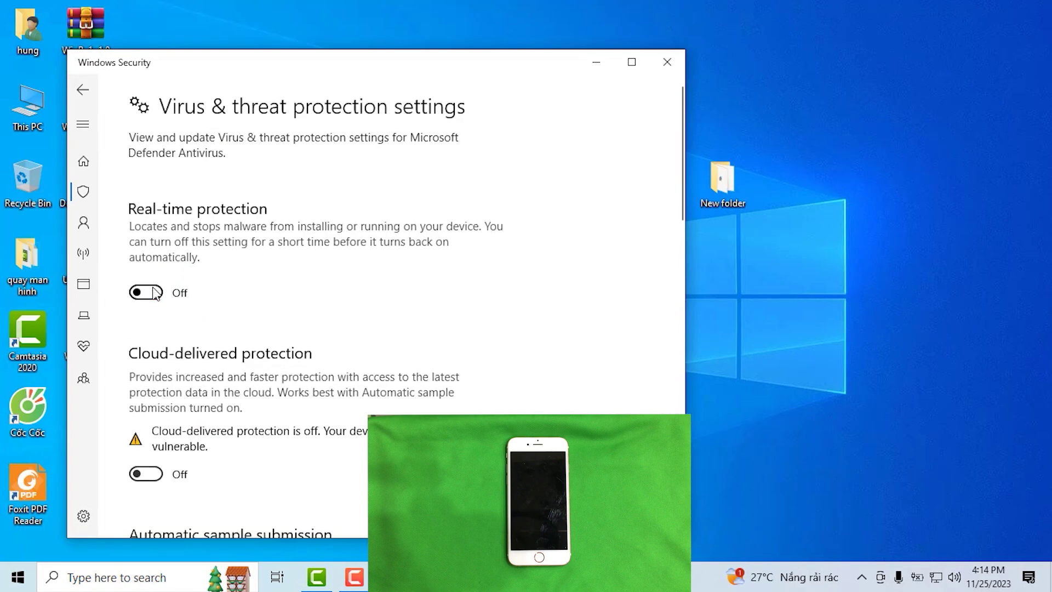
Switch Real-time protection off, then run UsbDk_1.0.22_x64 from New folder.
{"action": "left_click", "coordinate": [596, 62]}
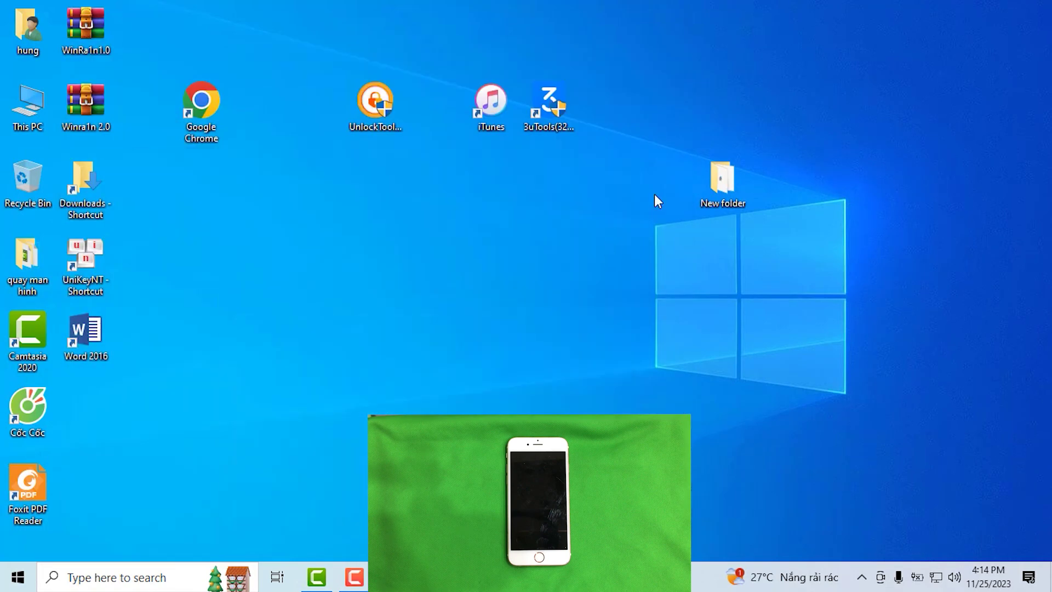
{"action": "double_click", "coordinate": [718, 185]}
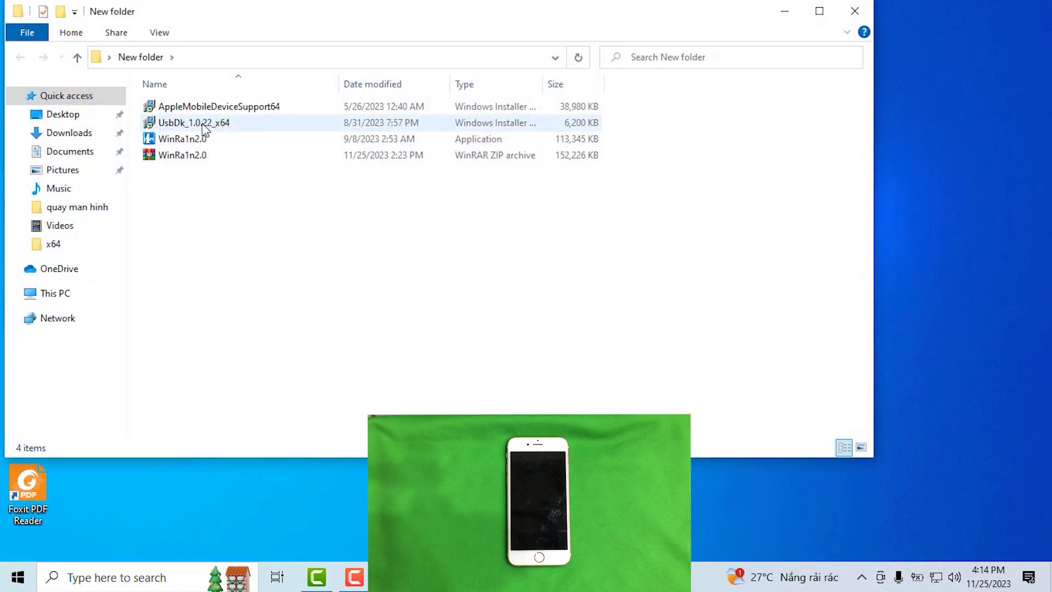
{"action": "double_click", "coordinate": [204, 125]}
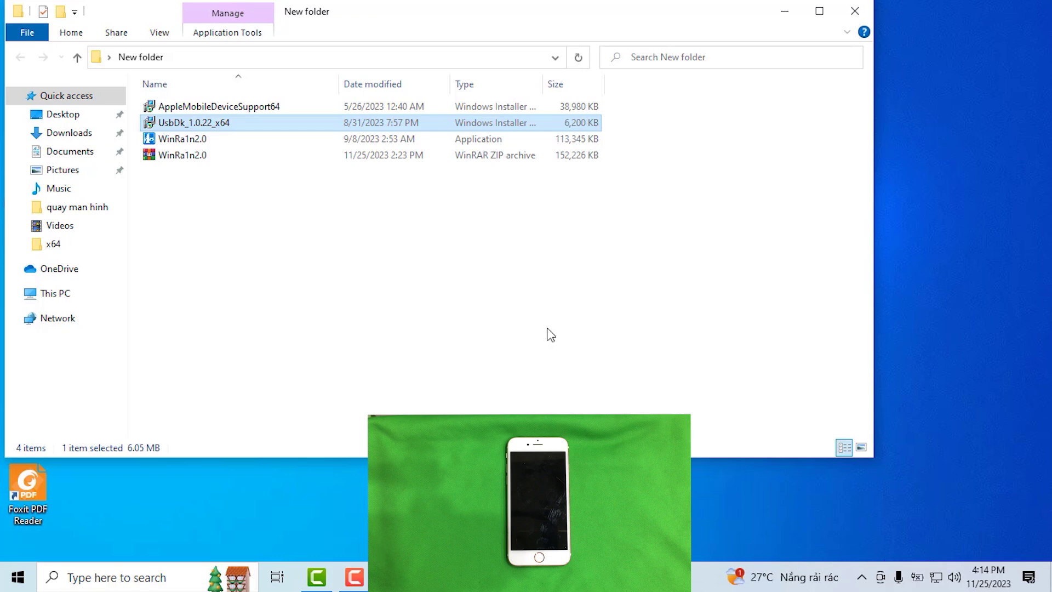
Move the New folder window down and right, and refresh its file list.
{"action": "left_click_drag", "start_coordinate": [658, 21], "coordinate": [792, 32]}
{"action": "right_click", "coordinate": [420, 257]}
{"action": "left_click", "coordinate": [438, 317]}
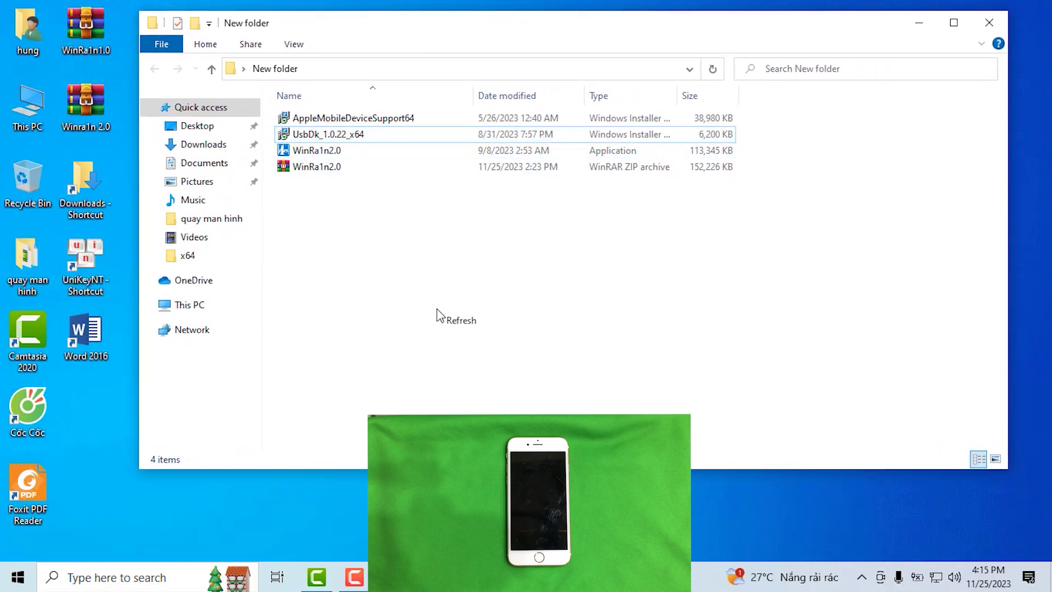
Launch WinRa1n2.0 and use Fix Driver until the iPhone 6s (iOS 15.8) shows in Normal Mode.
{"action": "double_click", "coordinate": [322, 148]}
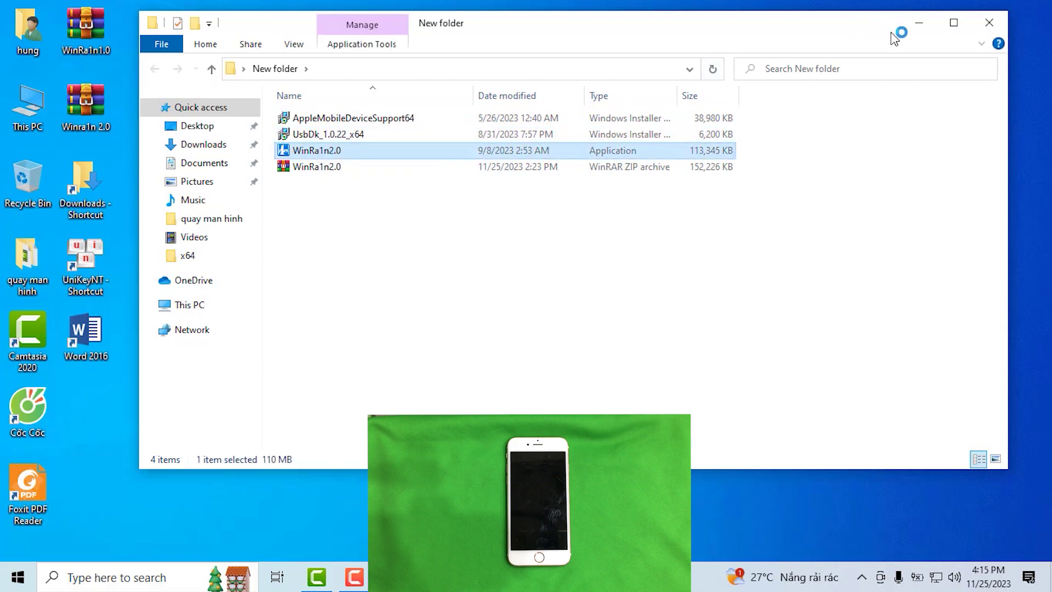
{"action": "left_click", "coordinate": [918, 23]}
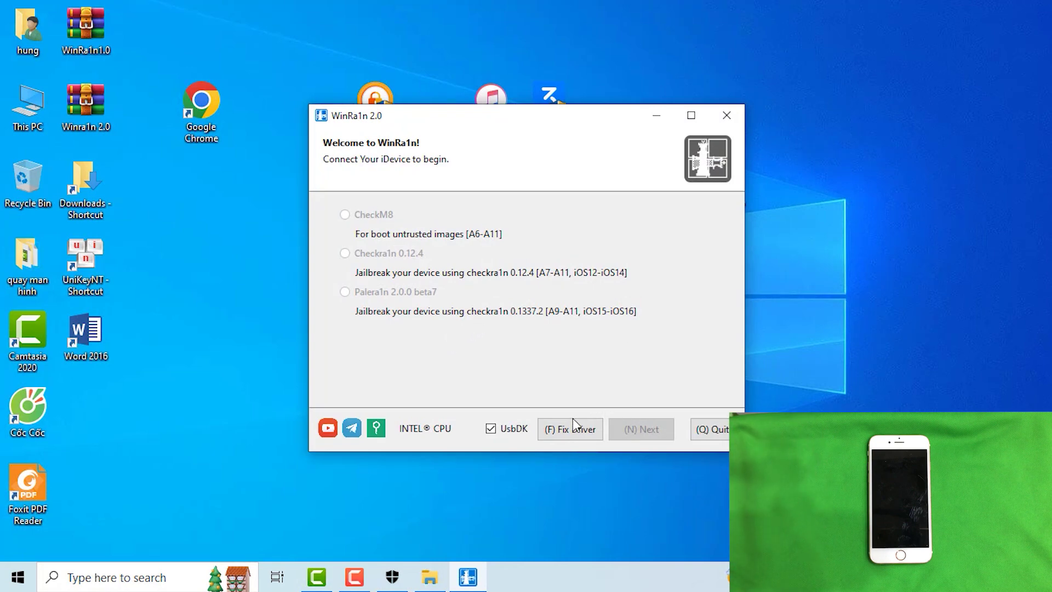
{"action": "left_click", "coordinate": [565, 429]}
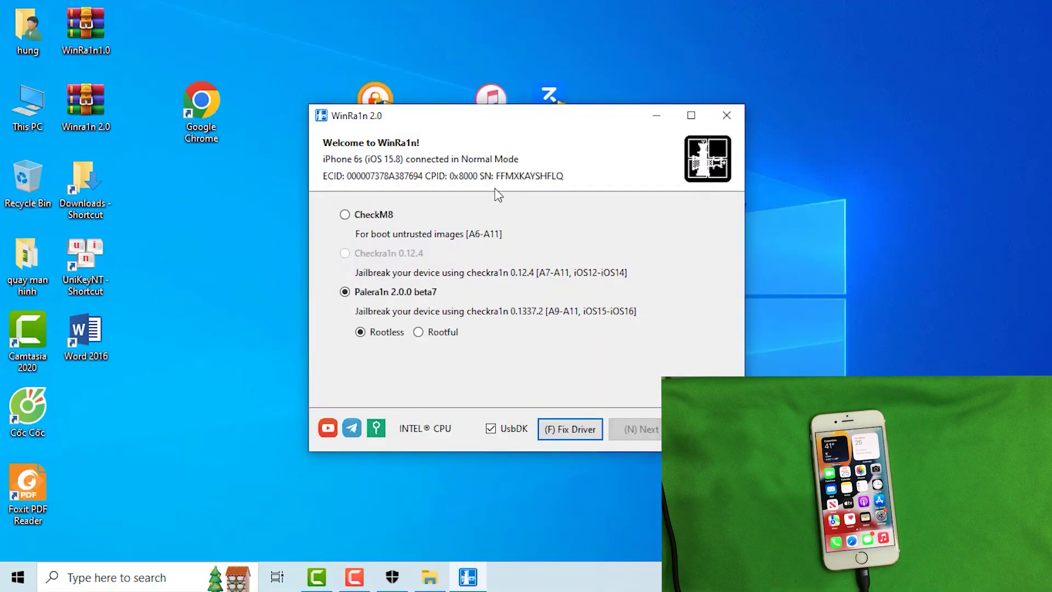
Choose Palera1n Rootful with Create Fakefs and begin putting the iPhone into recovery mode.
{"action": "left_click", "coordinate": [418, 332]}
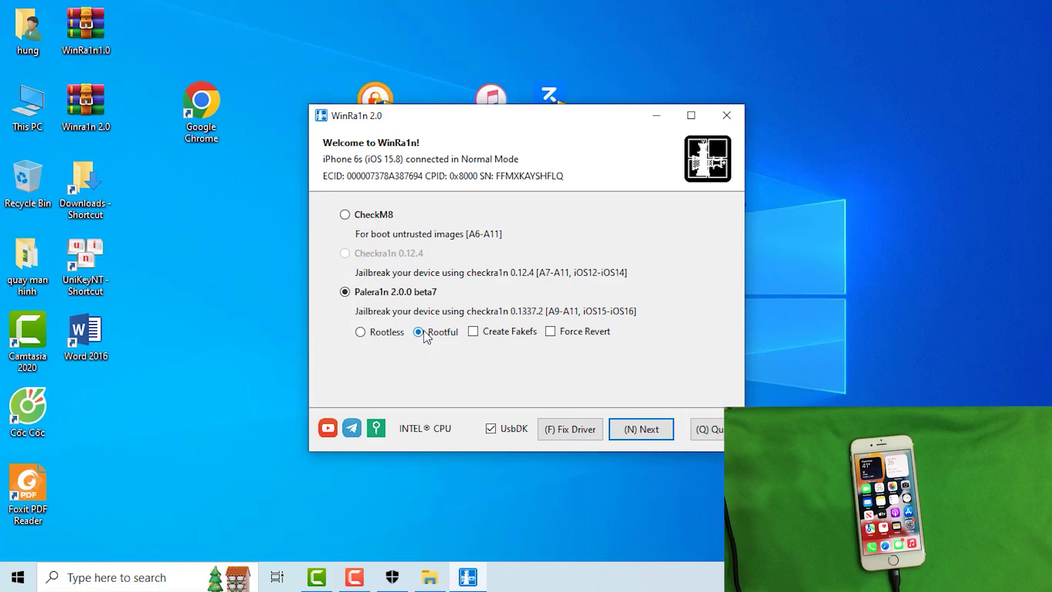
{"action": "left_click", "coordinate": [474, 333]}
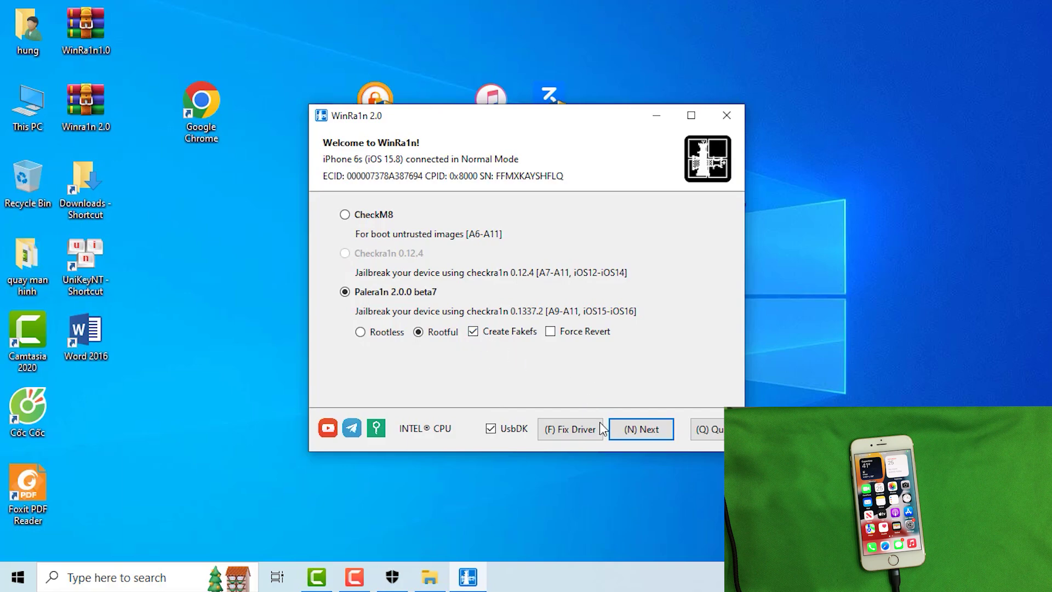
{"action": "left_click", "coordinate": [642, 430]}
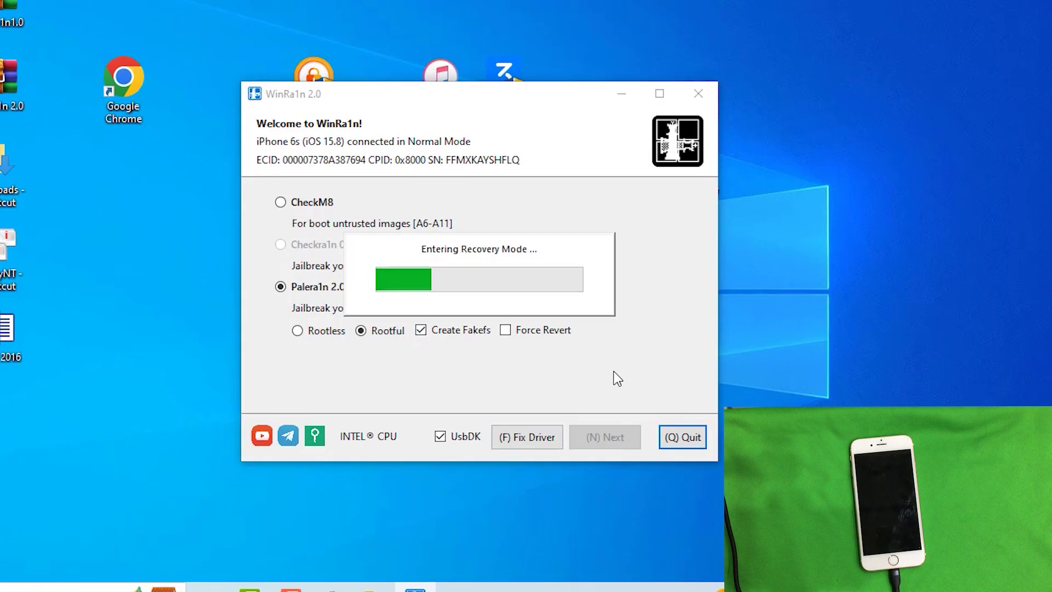